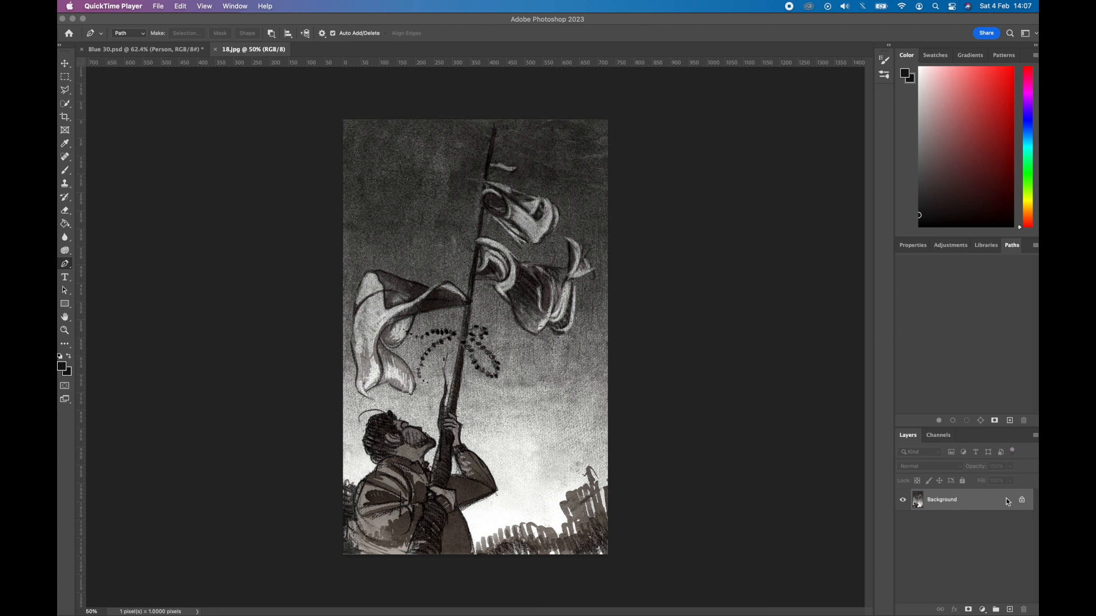
Step: Unlock the Background layer and paste five copies of the artwork above it as new layers
left_click(1022, 500)
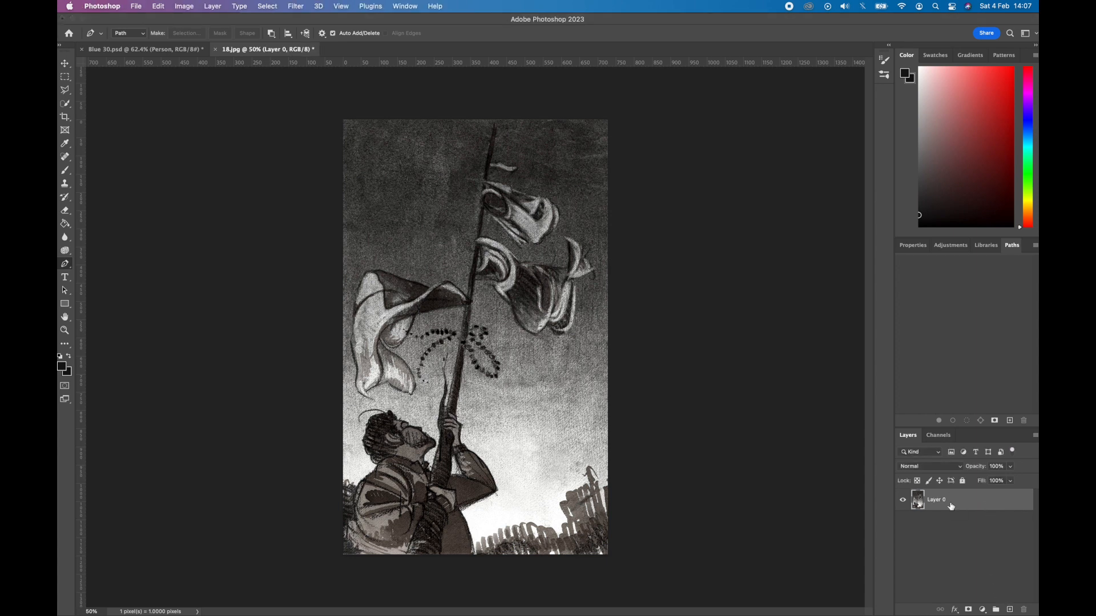
key("super+v")
key("super+v")
key("super+v")
key("super+v")
key("super+v")
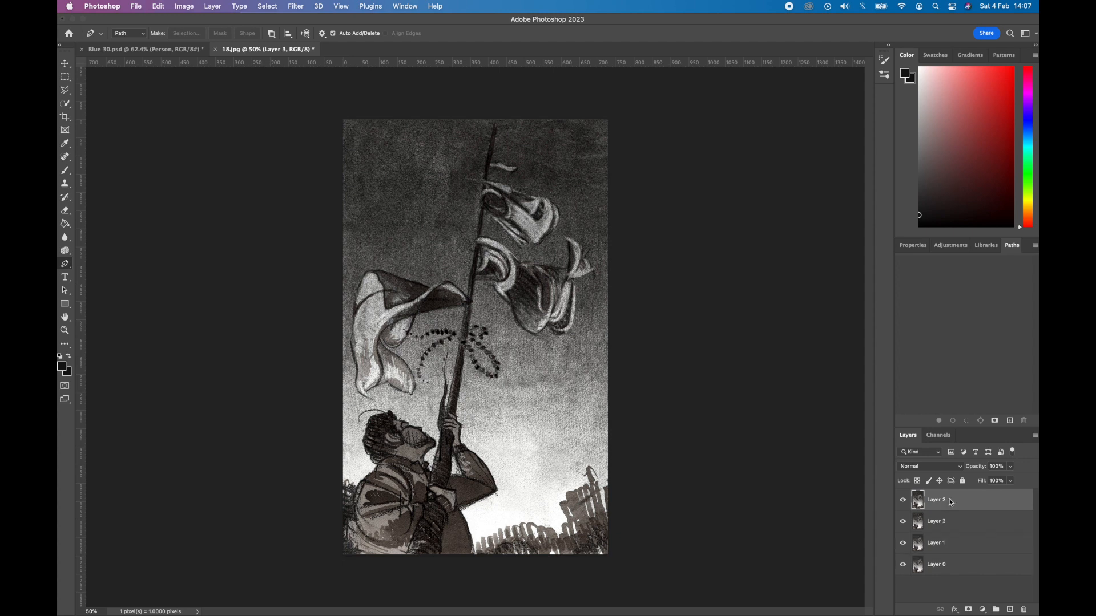
Step: Rename the lowest layer SKY and the layer above it Person and Branch
left_click(942, 594)
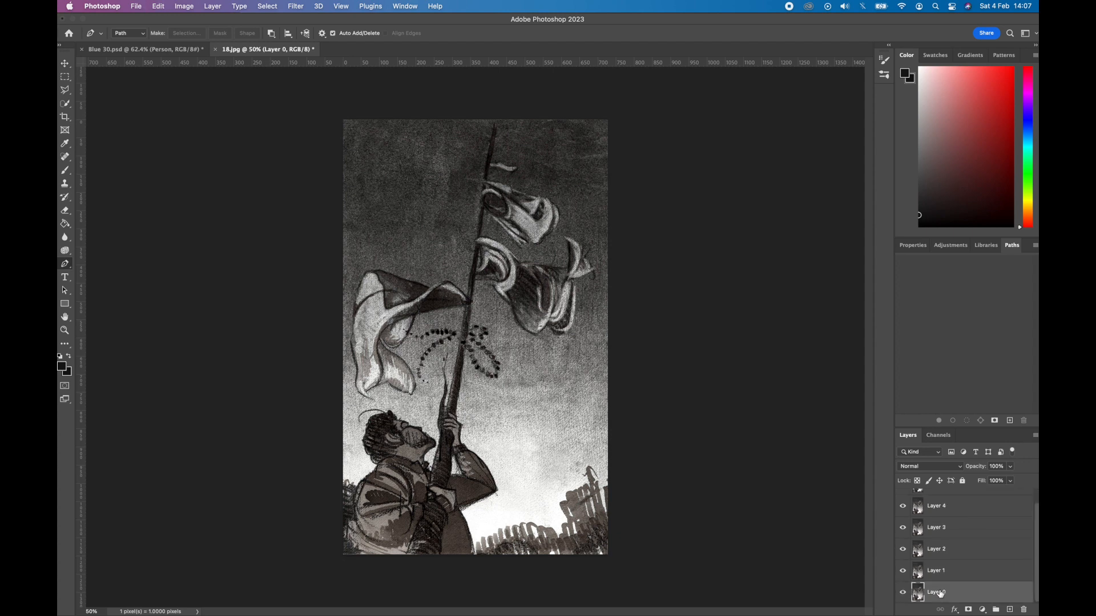
double_click(932, 592)
type("SKY")
key("Return")
left_click(934, 575)
double_click(934, 573)
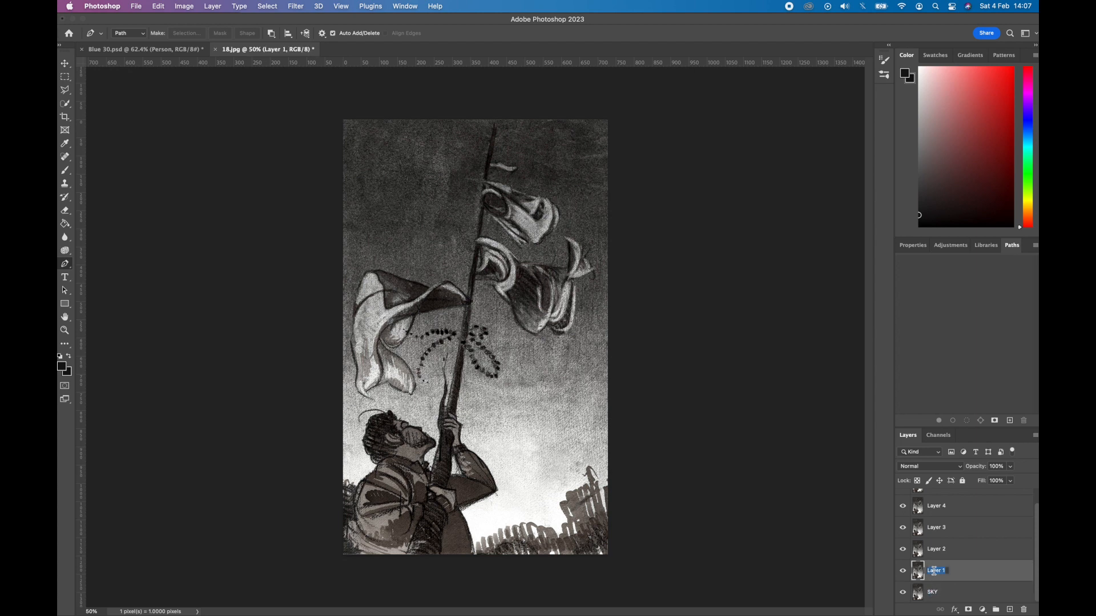
type("Person and Branch")
key("Return")
Step: Rename Layer 2 as Shirt and Layer 3 as Shirt 1
double_click(936, 549)
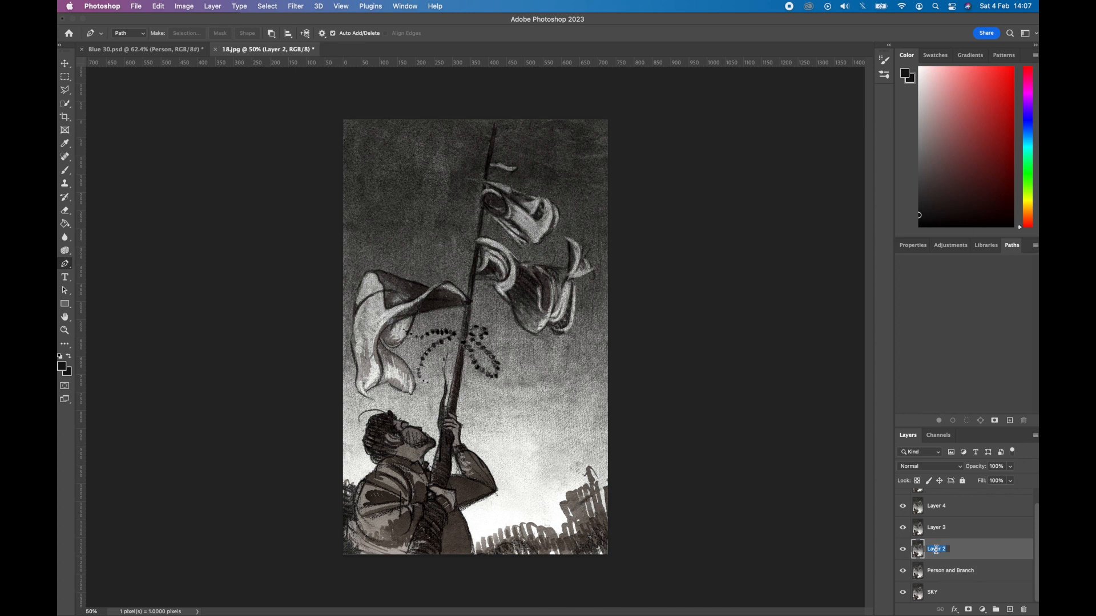
type("Shirt")
key("Return")
double_click(937, 527)
type("Shir")
key("Return")
Step: Rename Layer 4 as SHirt 2 and Layer 5 as Shirt 3
double_click(944, 506)
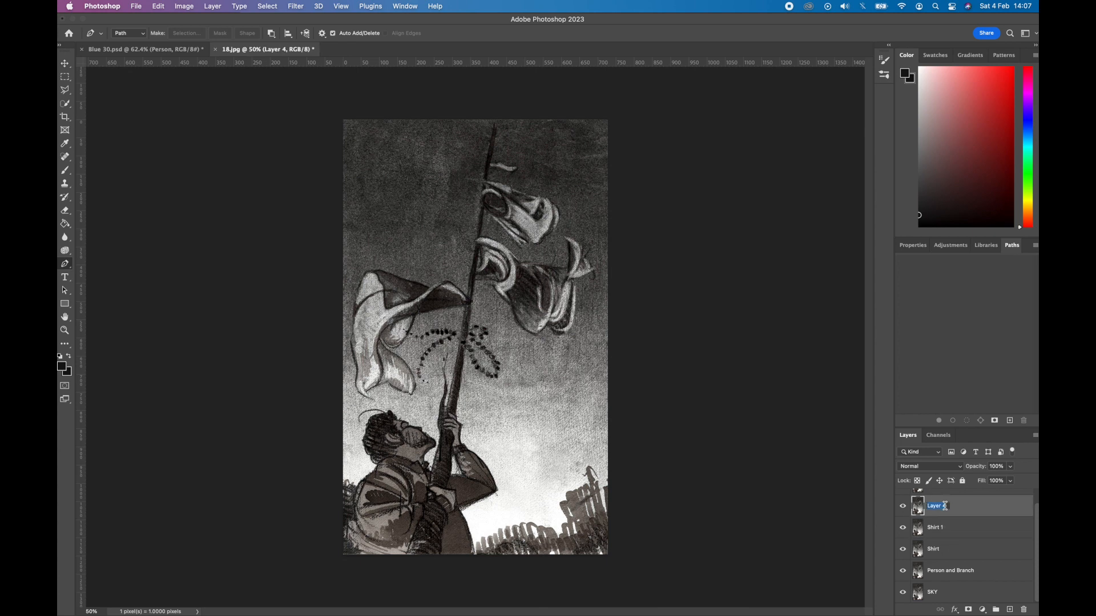
type("SHirt 2")
key("Return")
scroll(950, 513, "up", 1)
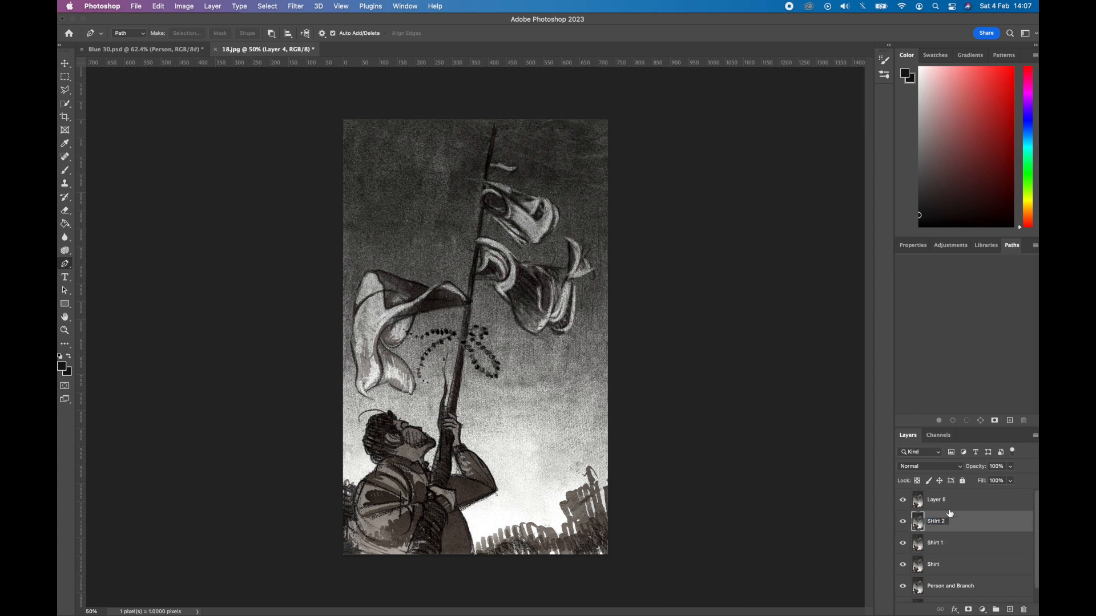
double_click(940, 500)
type("Shirt 3")
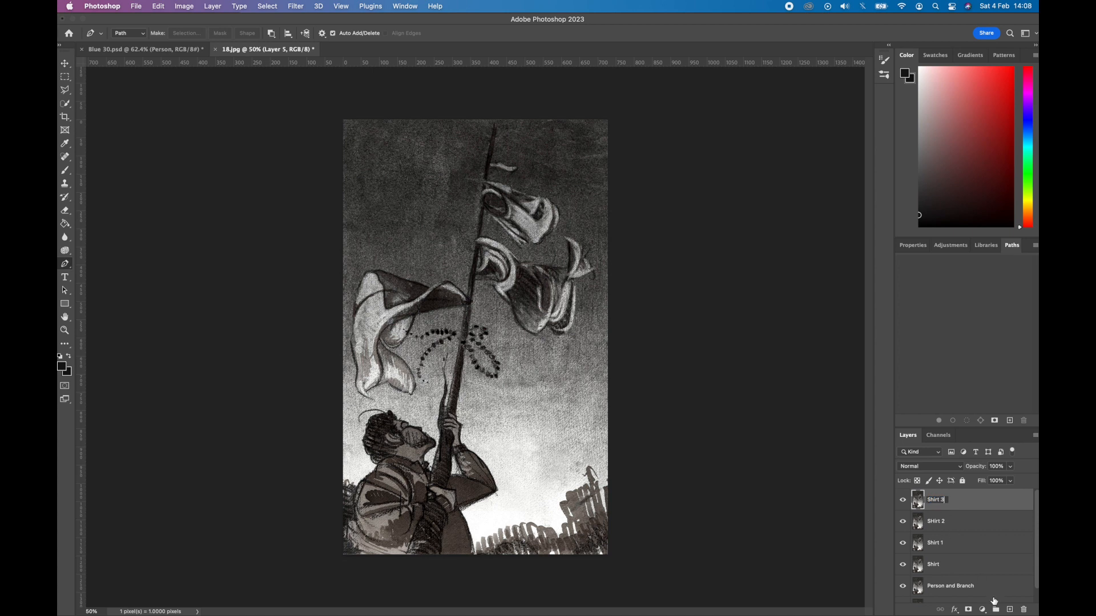
key("Return")
Step: Paste one more copy of the artwork as the uppermost layer and rename it Sock
key("super+v")
double_click(939, 500)
type("Soc")
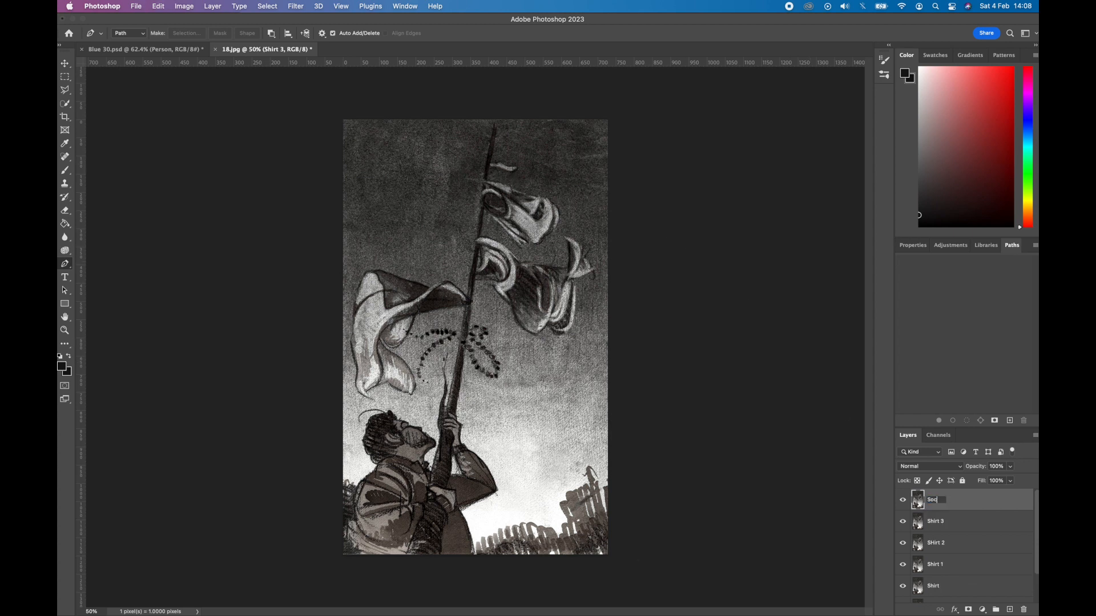
type("k")
key("Return")
scroll(944, 530, "down", 1)
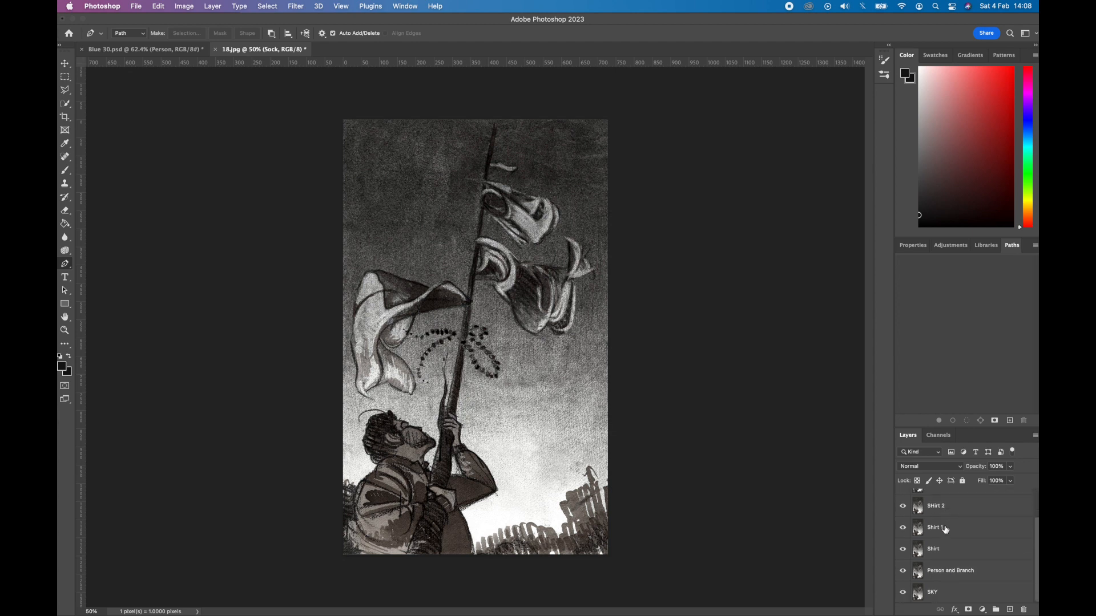
scroll(944, 528, "up", 1)
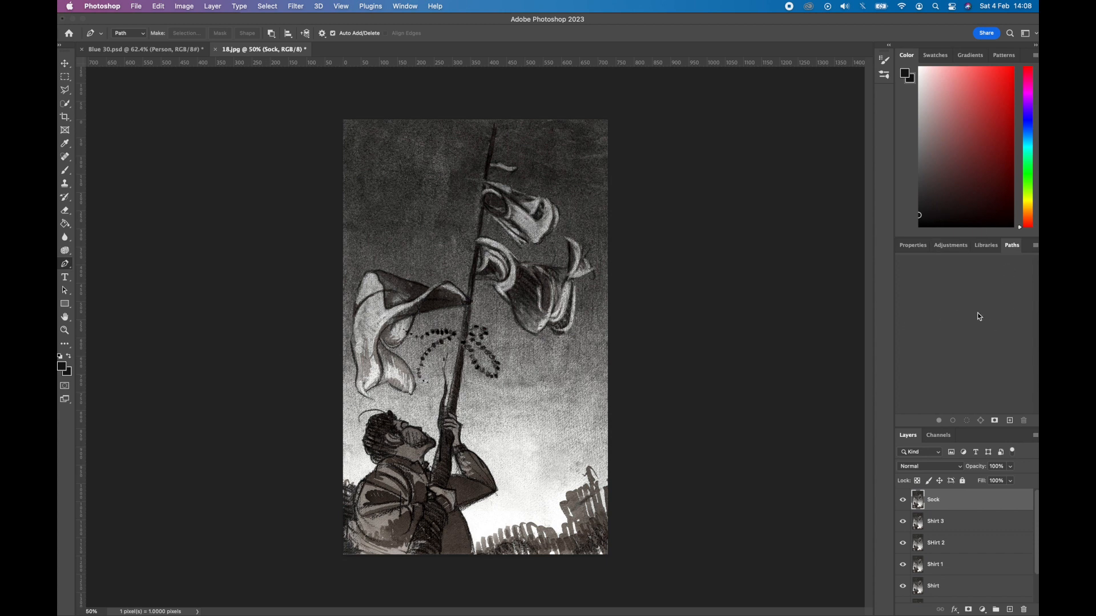
mouse_move(1011, 245)
left_mouse_down()
mouse_move(981, 434)
mouse_move(970, 441)
mouse_move(1015, 249)
left_mouse_up()
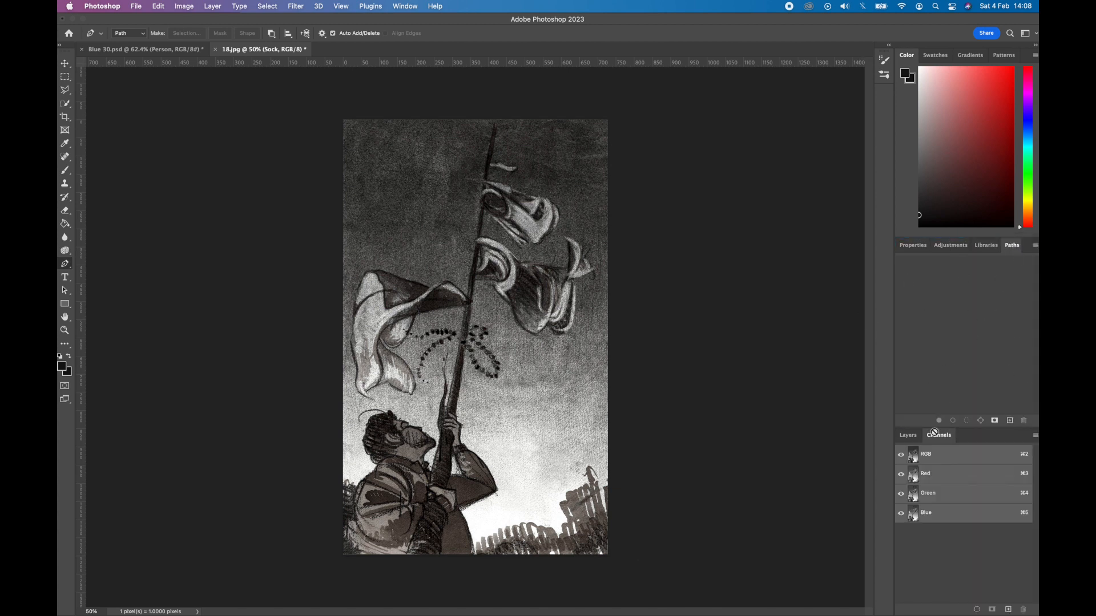
left_click(907, 435)
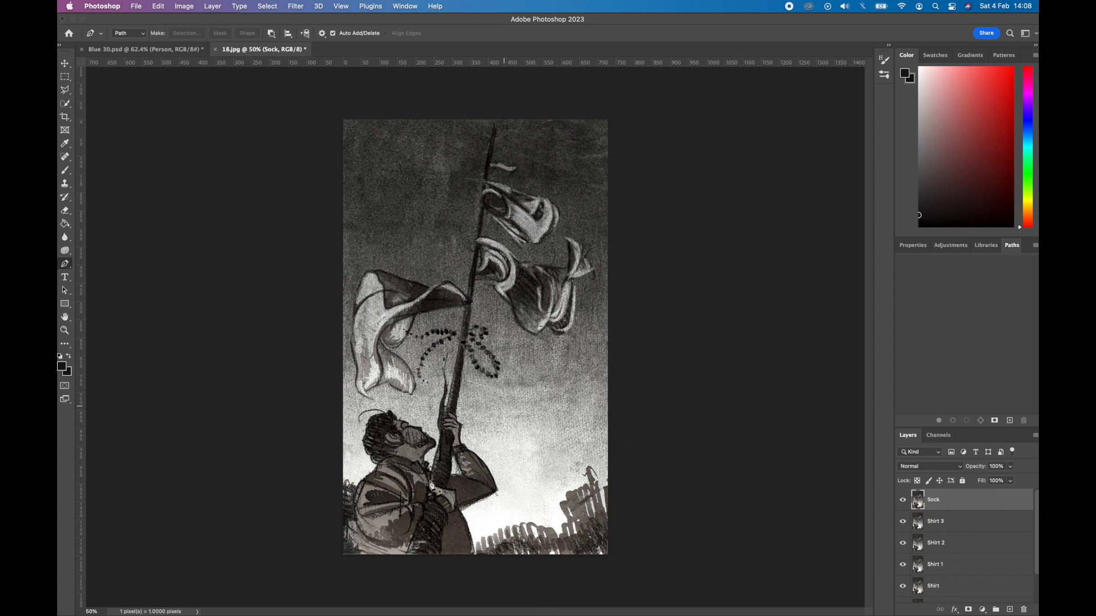
Step: Start a Pen tool path at the top of the man's hair and trace along the hair to the front of his face
scroll(412, 479, "up", 4)
scroll(411, 480, "down", 5)
scroll(411, 479, "left", 4)
scroll(517, 367, "up", 3)
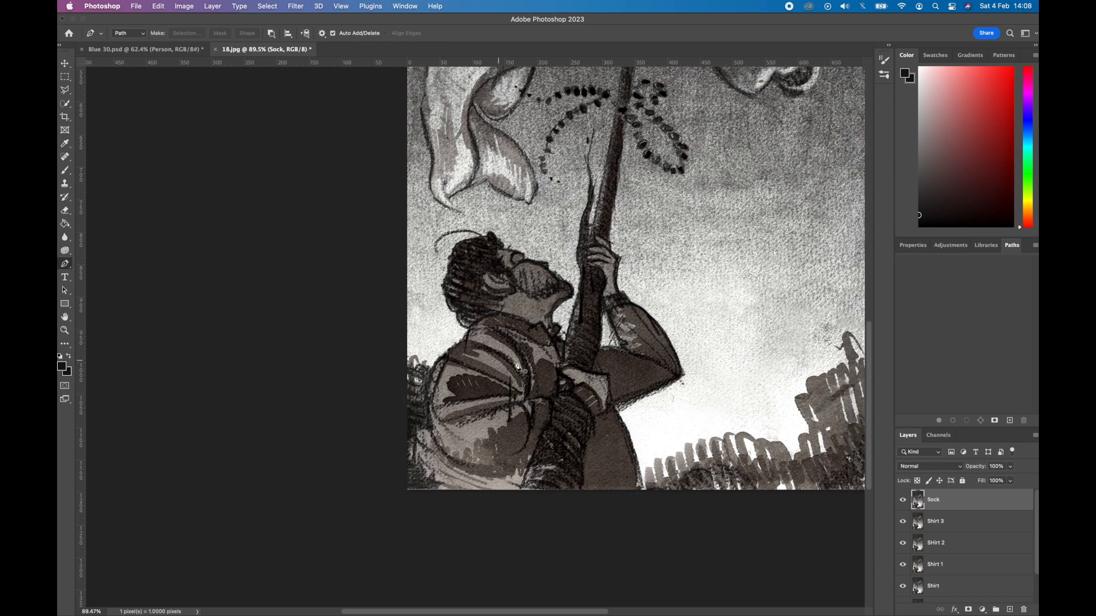
scroll(517, 367, "down", 2)
scroll(518, 367, "right", 3)
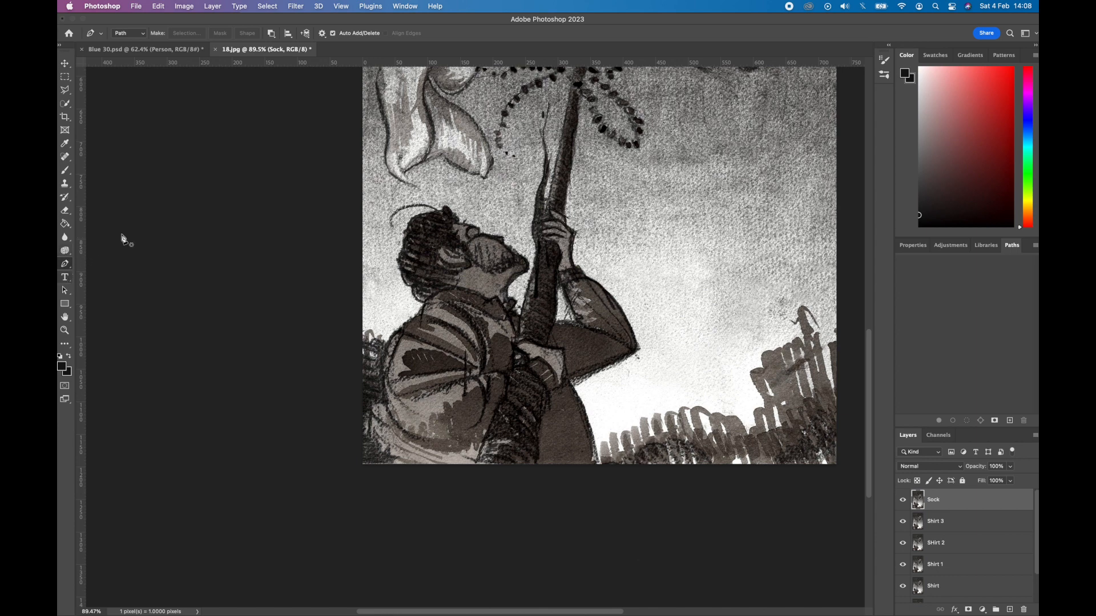
scroll(420, 223, "up", 5)
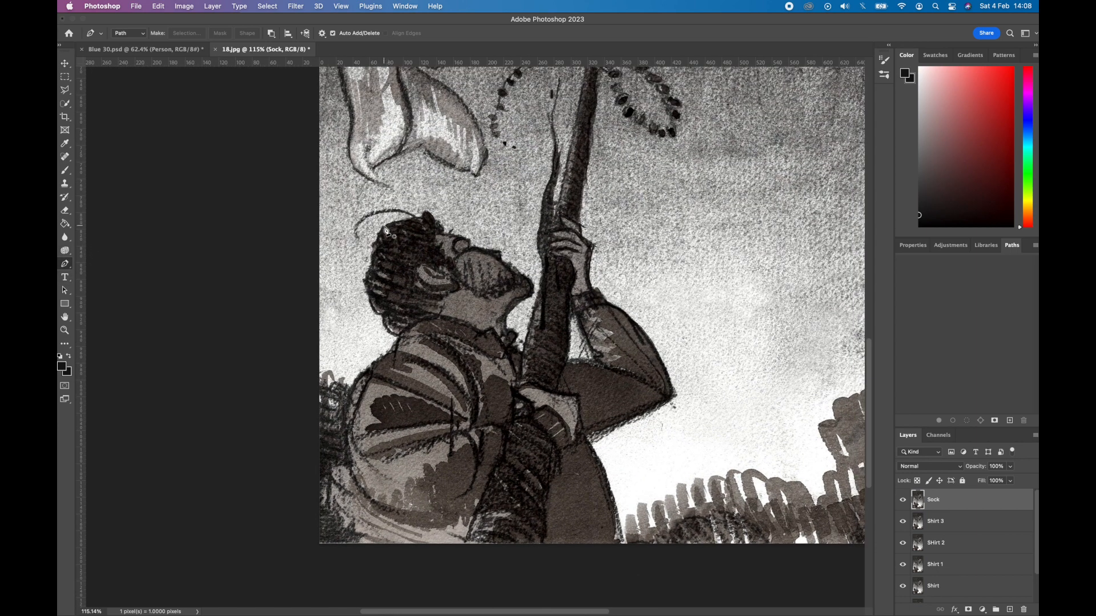
left_click(385, 227)
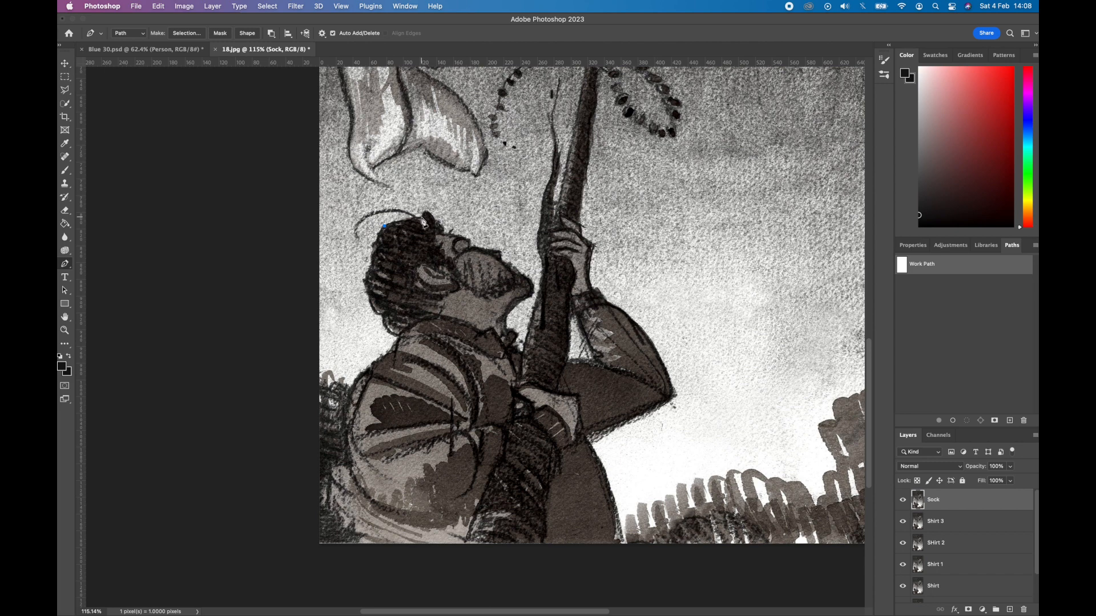
left_click_drag(424, 220, 443, 221)
left_click_drag(433, 221, 424, 219)
left_click_drag(427, 212, 436, 218)
left_click_drag(429, 213, 435, 213)
left_click(445, 231)
left_click(470, 239)
left_click(472, 247)
Step: Continue the path along the man's face and beard, around the chin and down the neck to the collar
left_click(489, 250)
left_click(502, 252)
left_click(504, 261)
left_click(512, 263)
left_click(516, 267)
left_click(520, 271)
left_click(516, 307)
left_click(508, 317)
left_click(507, 324)
left_click(510, 329)
left_click(517, 335)
left_click(515, 343)
left_click(521, 354)
Step: Continue the path from the collar up along the edge of the branch, including its thin offshoot, towards the pole's tip
left_click(539, 289)
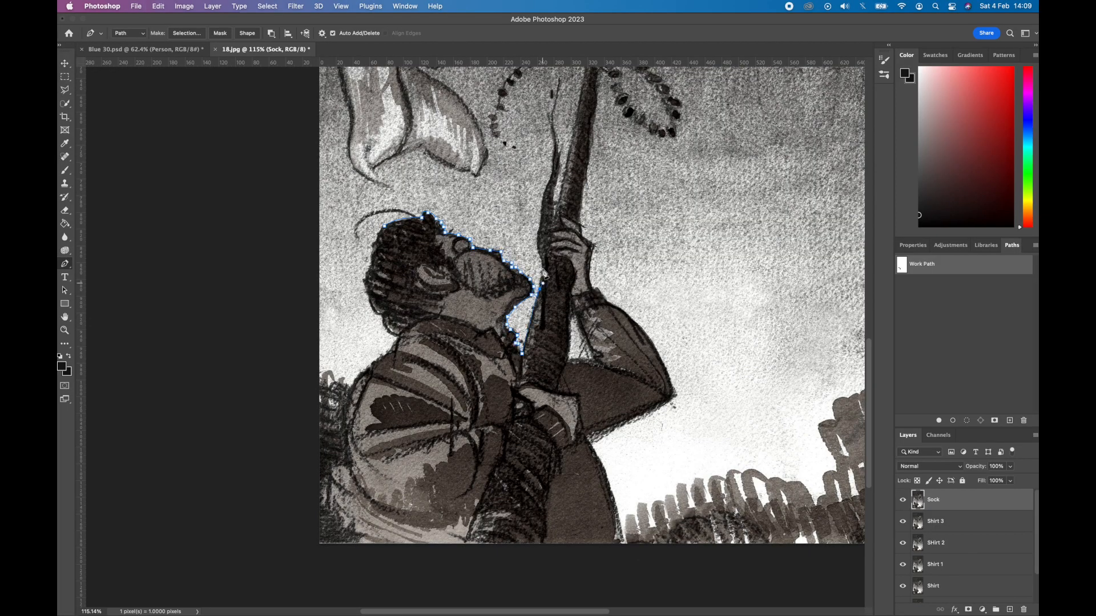
scroll(562, 117, "up", 5)
left_click(594, 135)
scroll(590, 271, "up", 5)
scroll(616, 297, "up", 10)
left_click(600, 565)
left_click(627, 357)
left_click(659, 165)
left_click(670, 123)
Step: Continue the path down the pole's other edge, around the raised hand and elbow, and along the torso to the image's lower edge
scroll(646, 351, "down", 15)
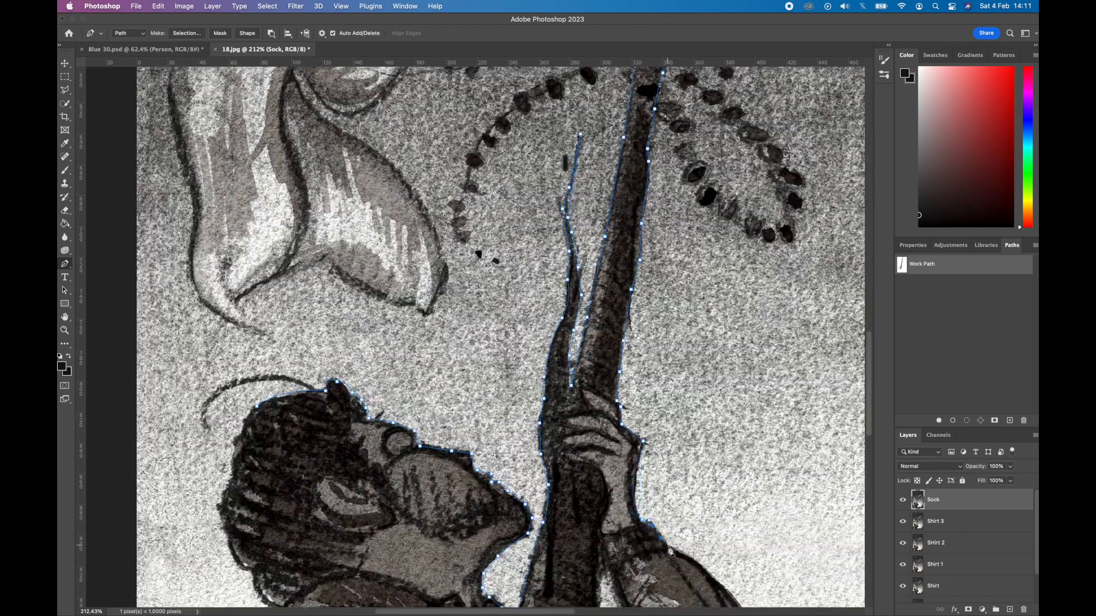
scroll(671, 551, "down", 5)
left_click(632, 464)
scroll(672, 514, "down", 5)
left_click(623, 492)
scroll(590, 513, "down", 5)
left_click(556, 574)
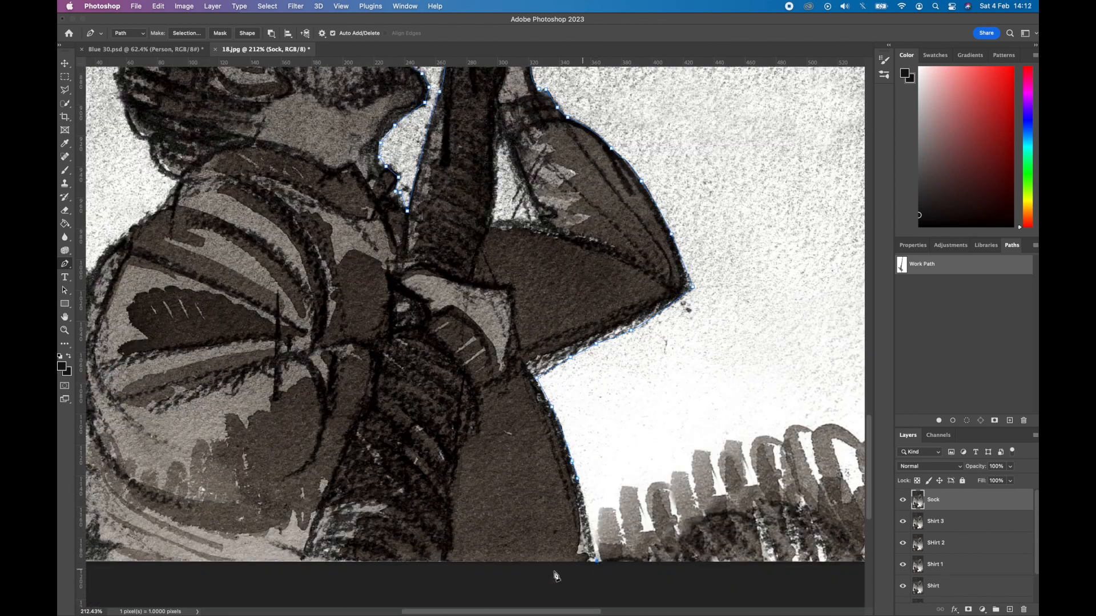
Step: Continue the path up the man's back and shoulder and around the back of his head, closing it at the starting point
scroll(555, 574, "left", 10)
left_click(468, 291)
left_click(490, 229)
left_click(523, 203)
left_click(549, 183)
left_click(563, 160)
left_click(524, 113)
scroll(514, 92, "up", 8)
left_click(527, 232)
left_click_drag(539, 187, 544, 181)
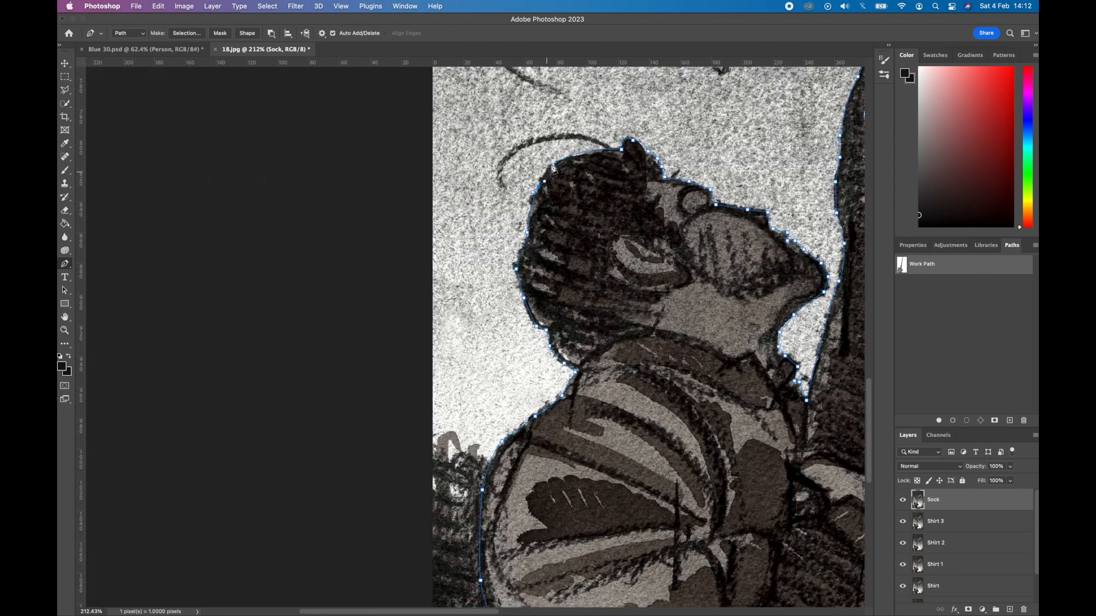
left_click(553, 165)
Step: Examine the finished path outline around the man's head, arm, body and branch
scroll(554, 184, "right", 5)
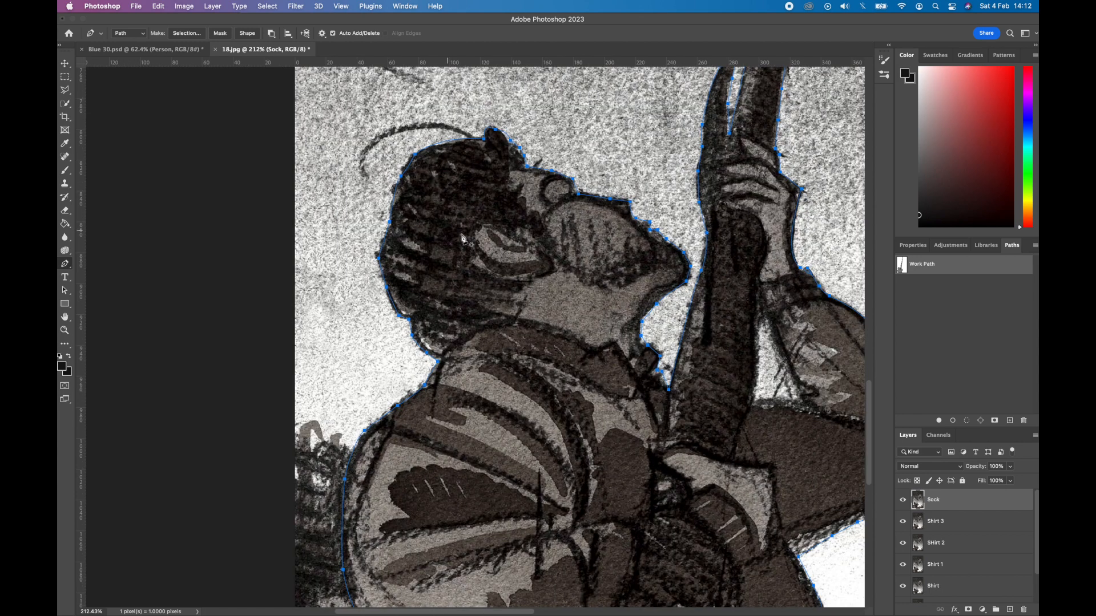
scroll(461, 235, "up", 1)
scroll(581, 318, "down", 3)
scroll(581, 318, "down", 6)
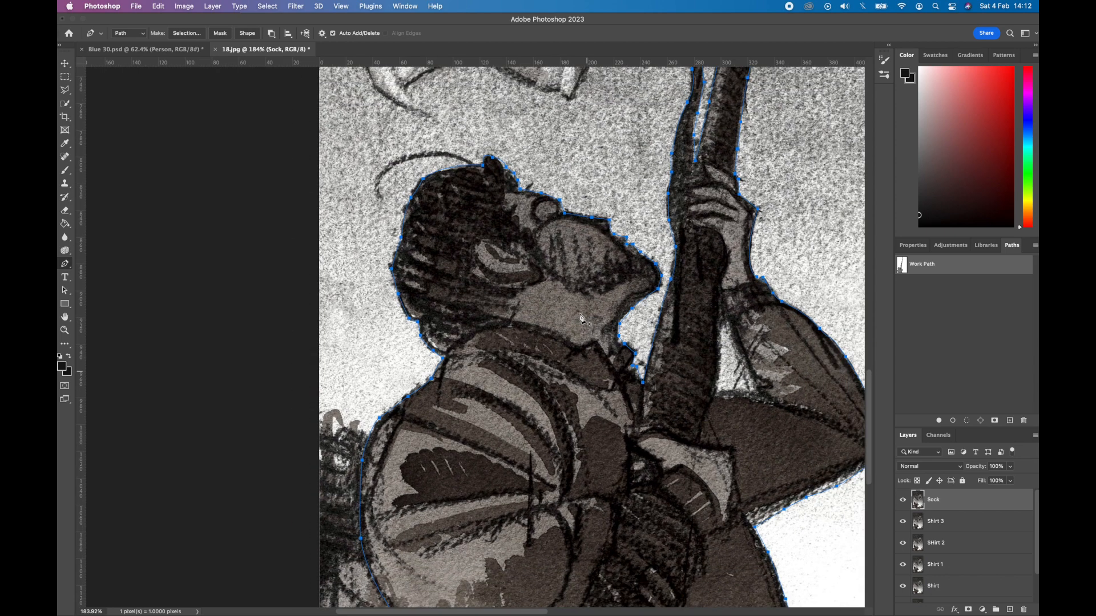
scroll(581, 318, "down", 2)
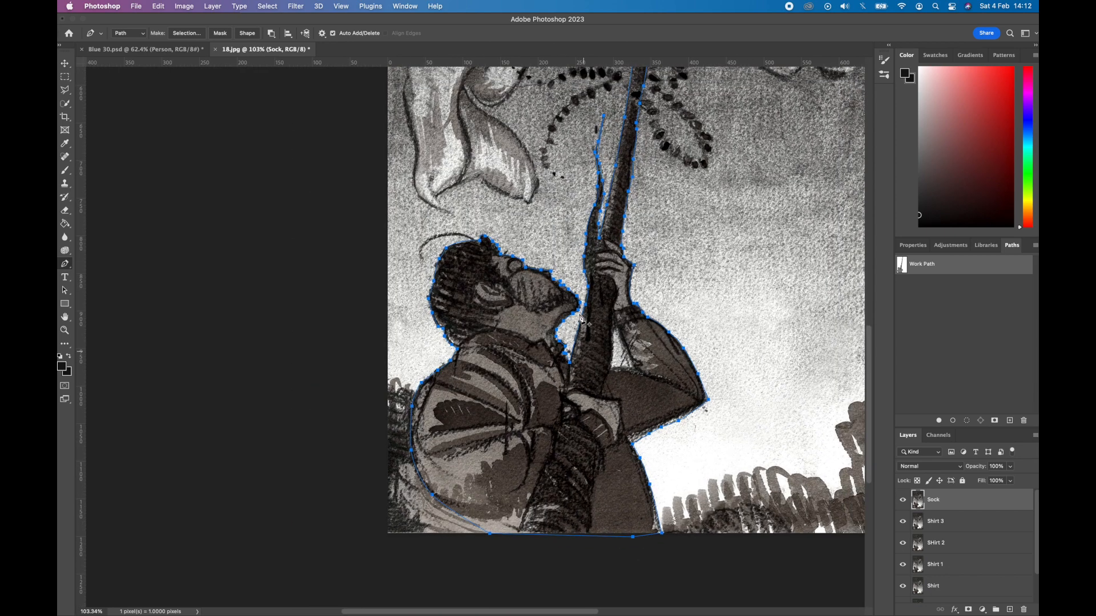
scroll(581, 317, "right", 3)
scroll(581, 318, "up", 2)
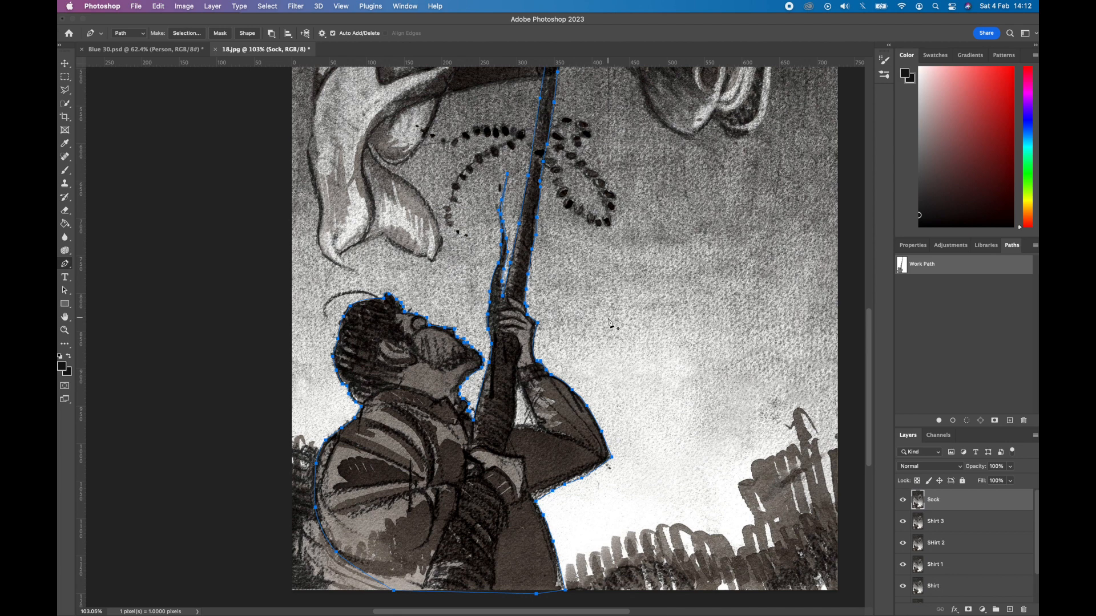
scroll(609, 322, "down", 4)
scroll(609, 323, "right", 1)
scroll(609, 323, "up", 2)
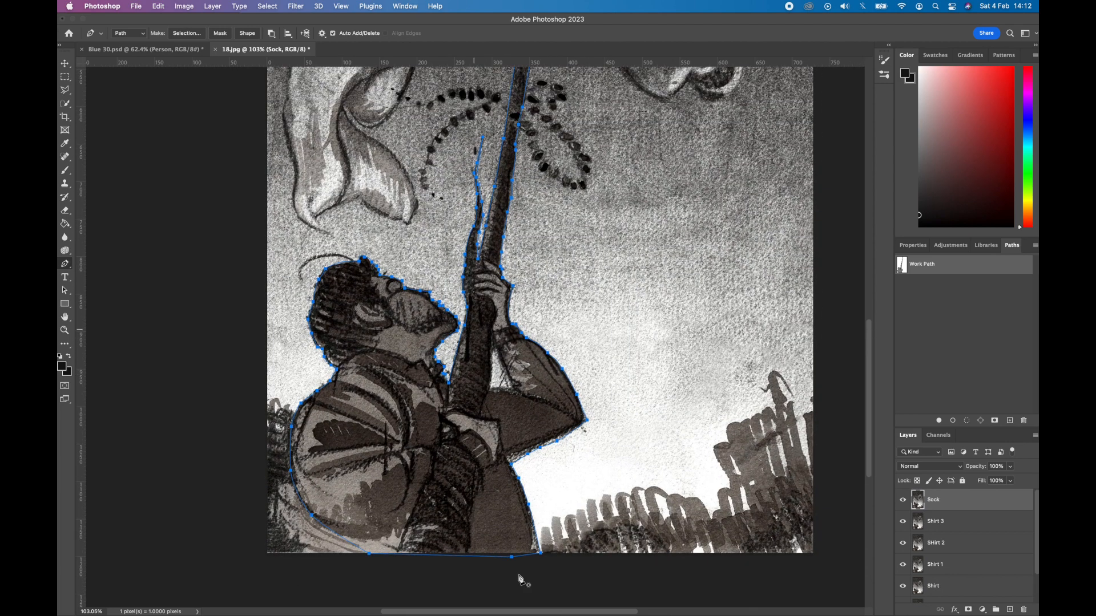
Step: Keep the Pen tool in Path mode and set the work path's operation to Intersect Shape Areas
left_click(144, 36)
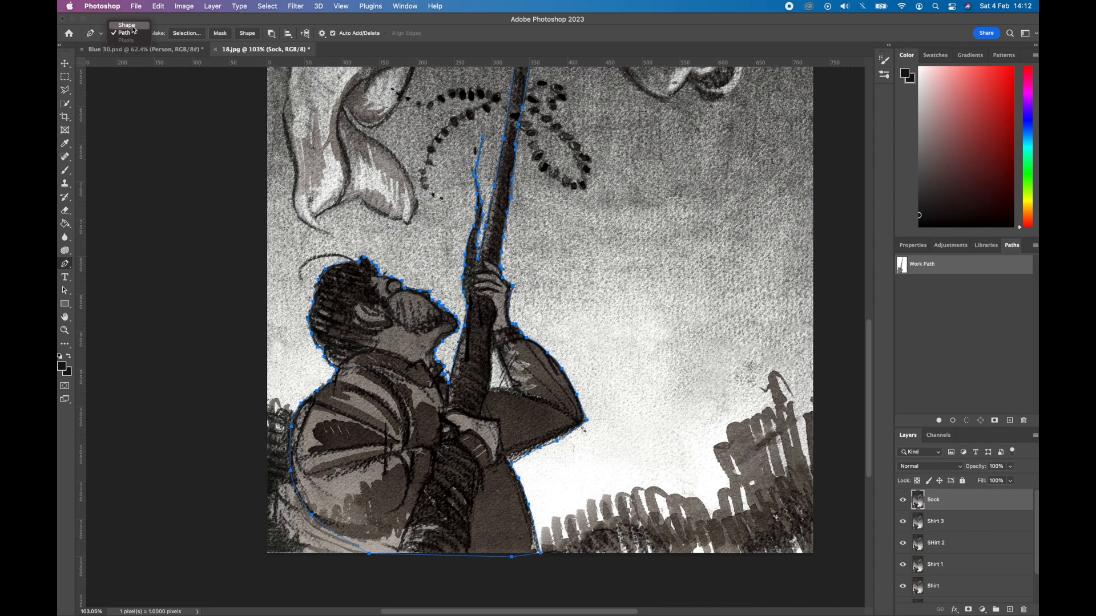
left_click(134, 35)
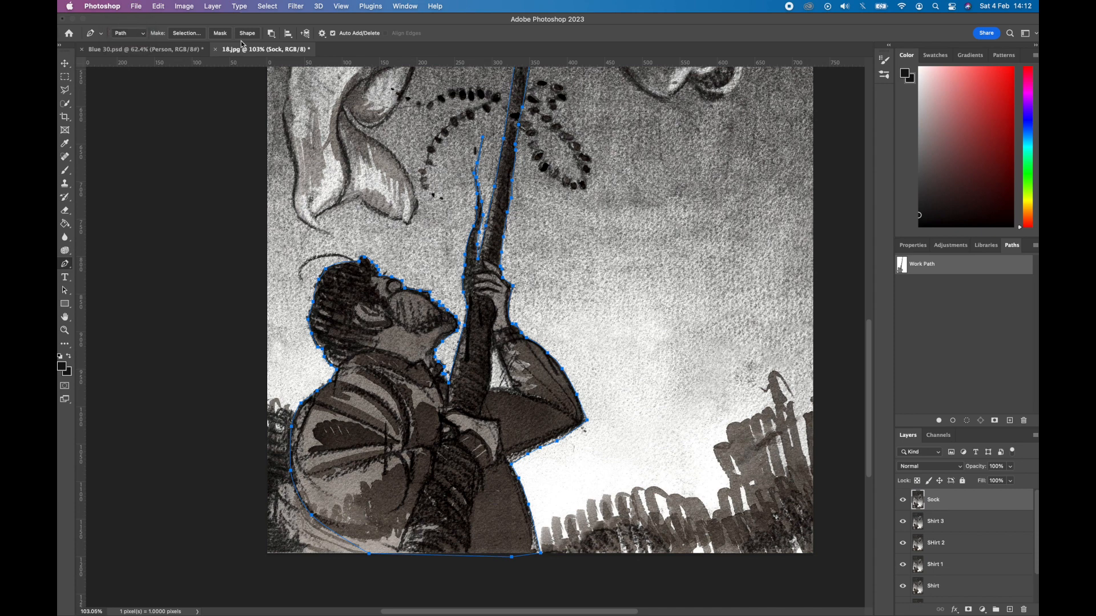
left_click(272, 35)
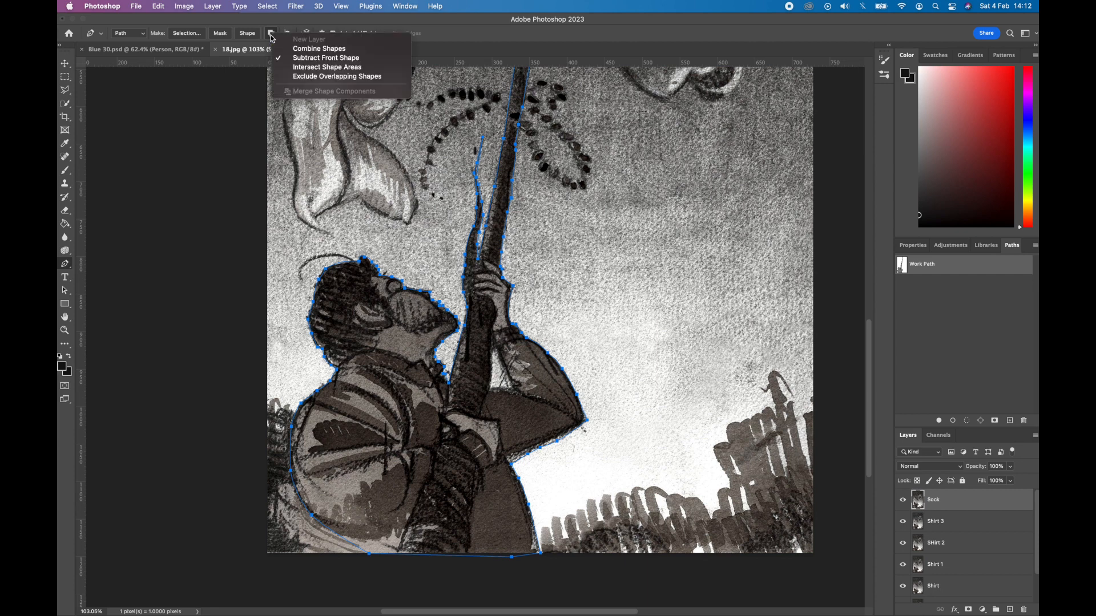
left_click(314, 76)
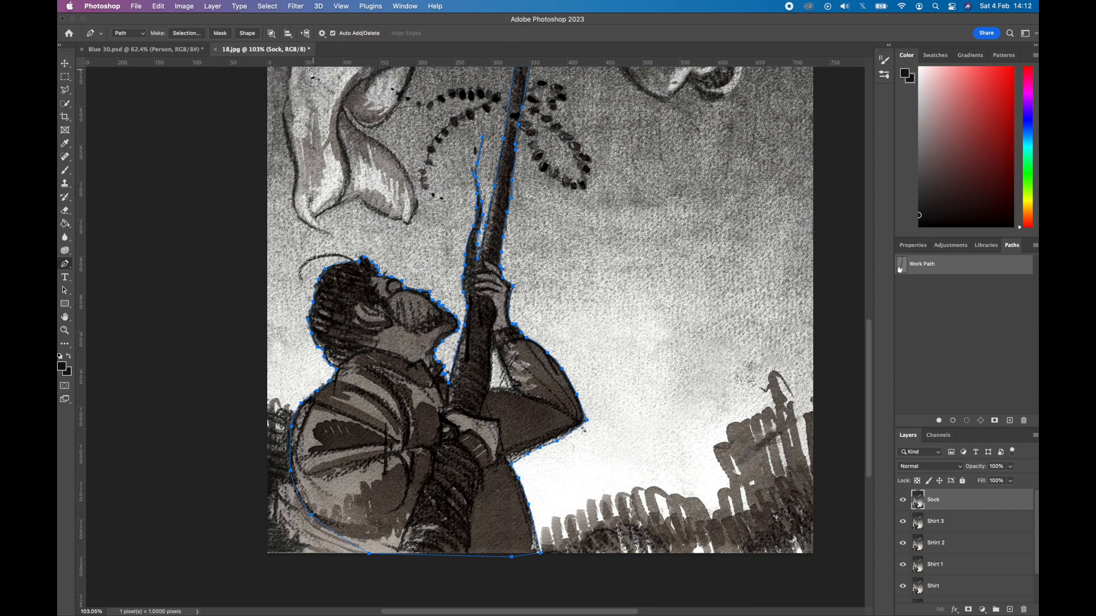
left_click(272, 33)
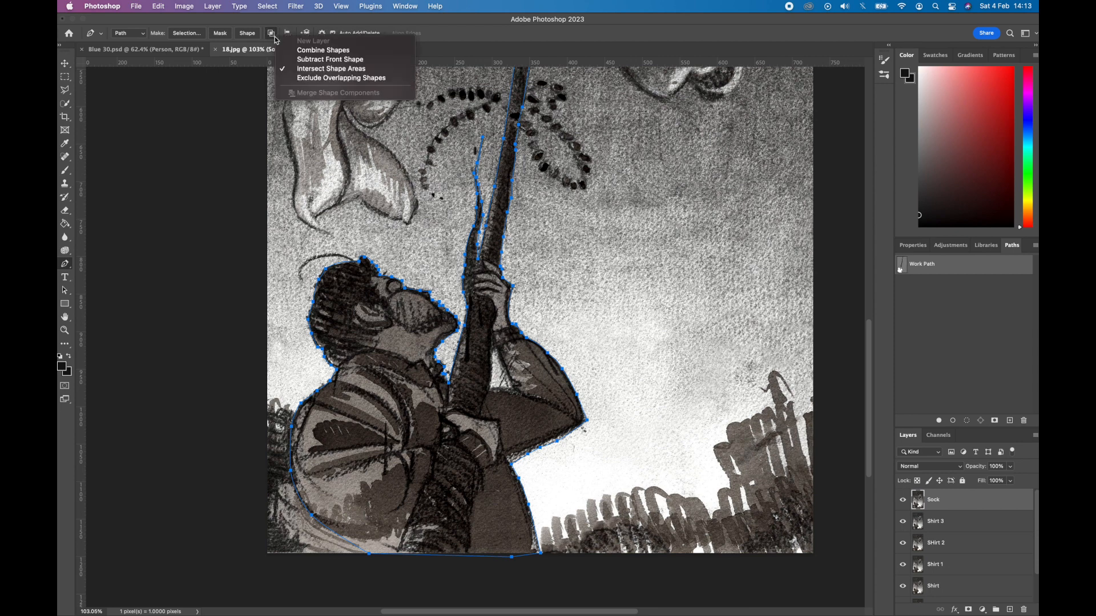
left_click(275, 38)
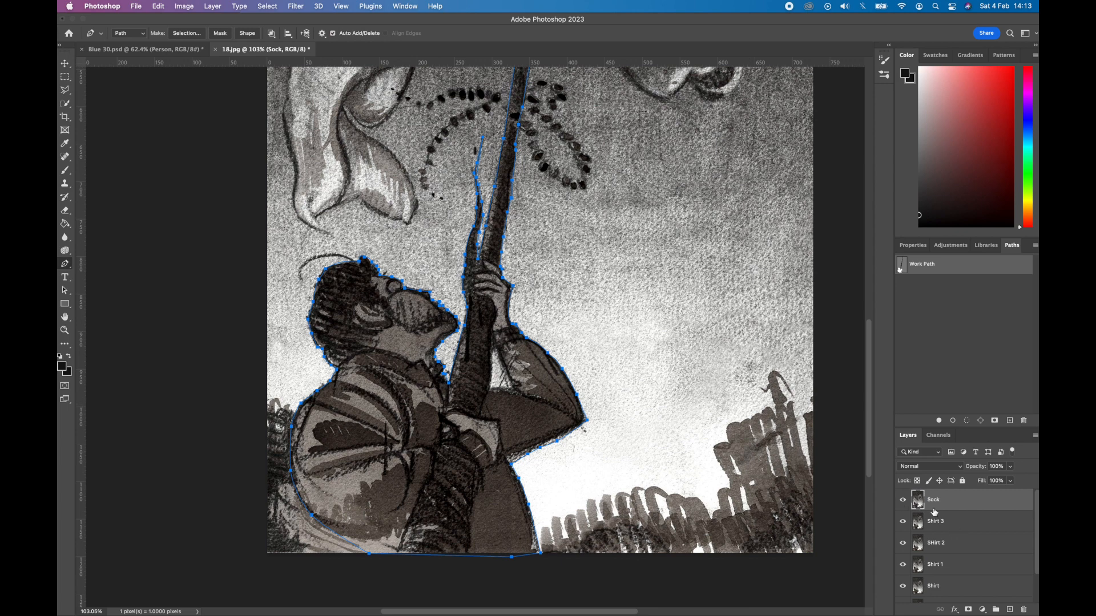
Step: Make the Person and Branch layer active and hide the Sock, Shirt 3, Shirt 2, Shirt 1, Shirt and SKY layers
scroll(964, 541, "down", 2)
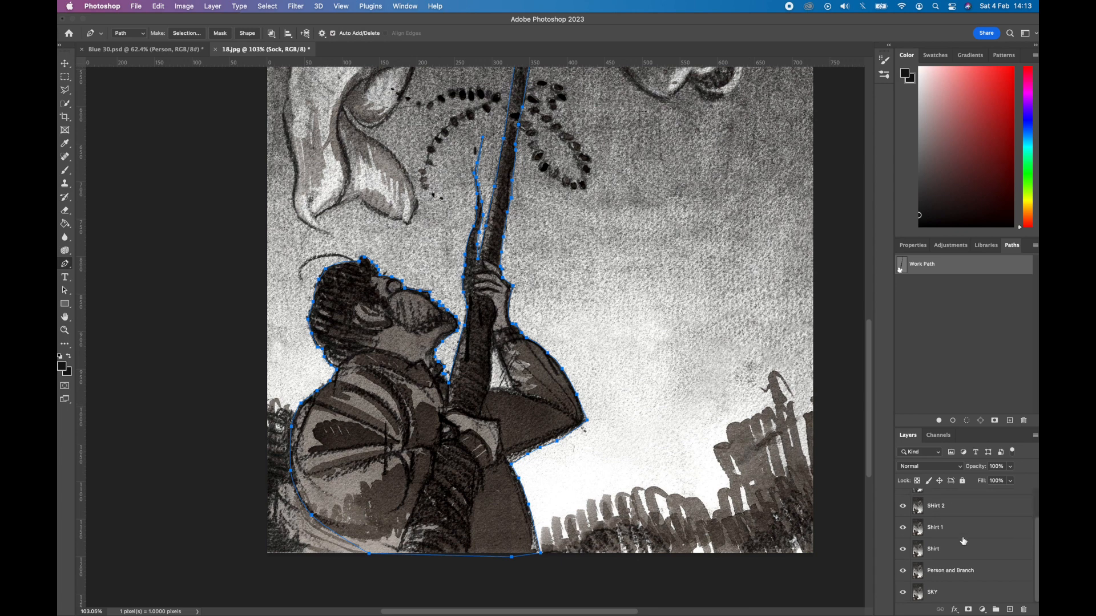
left_click(935, 576)
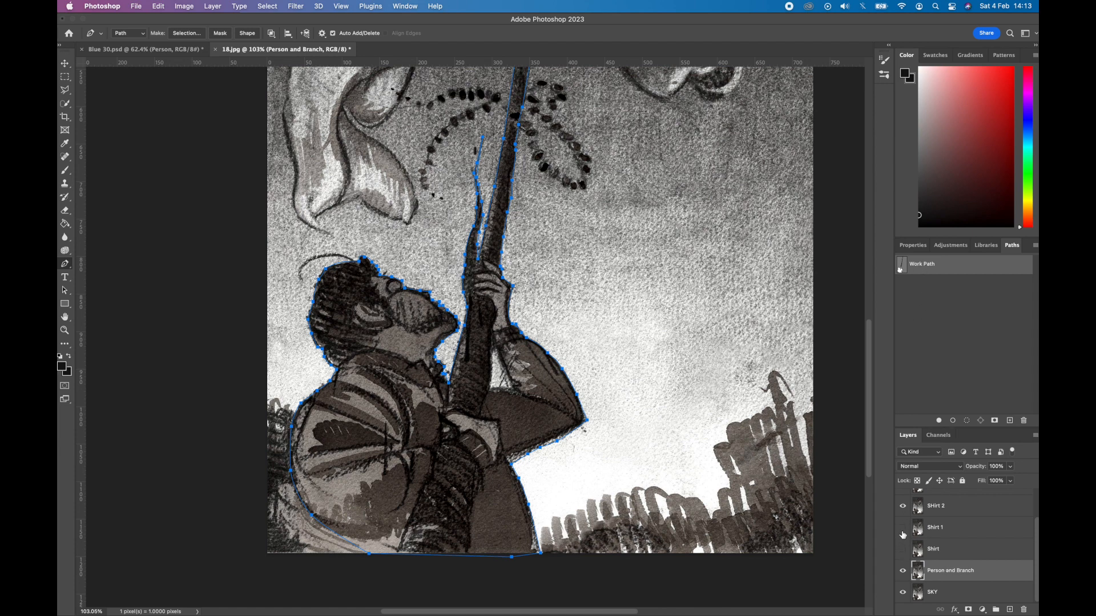
scroll(906, 596, "up", 2)
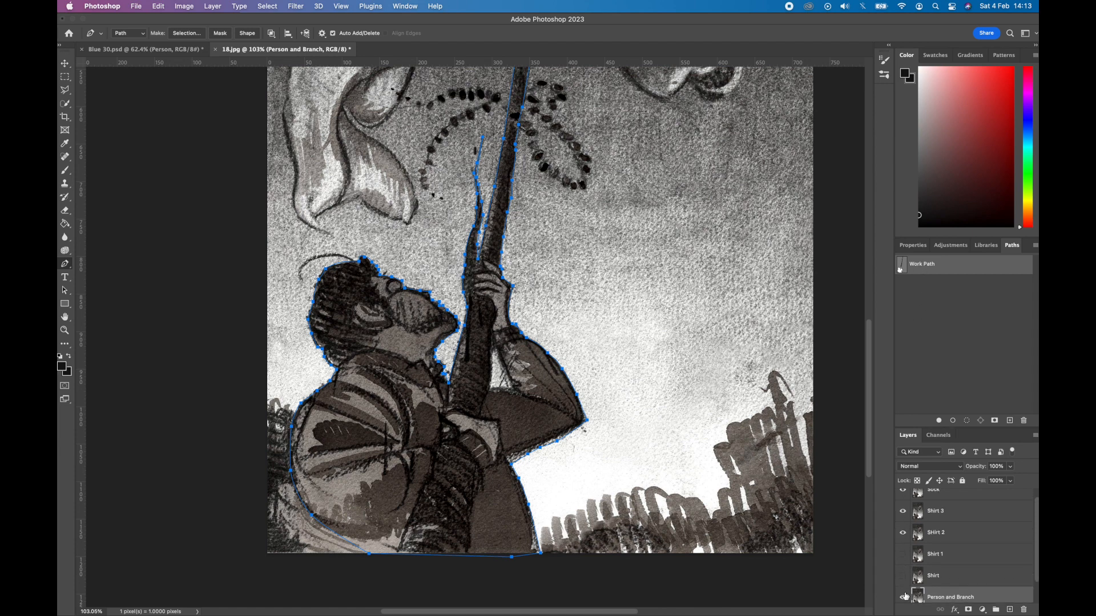
left_click(902, 533)
left_click(903, 512)
scroll(904, 516, "up", 1)
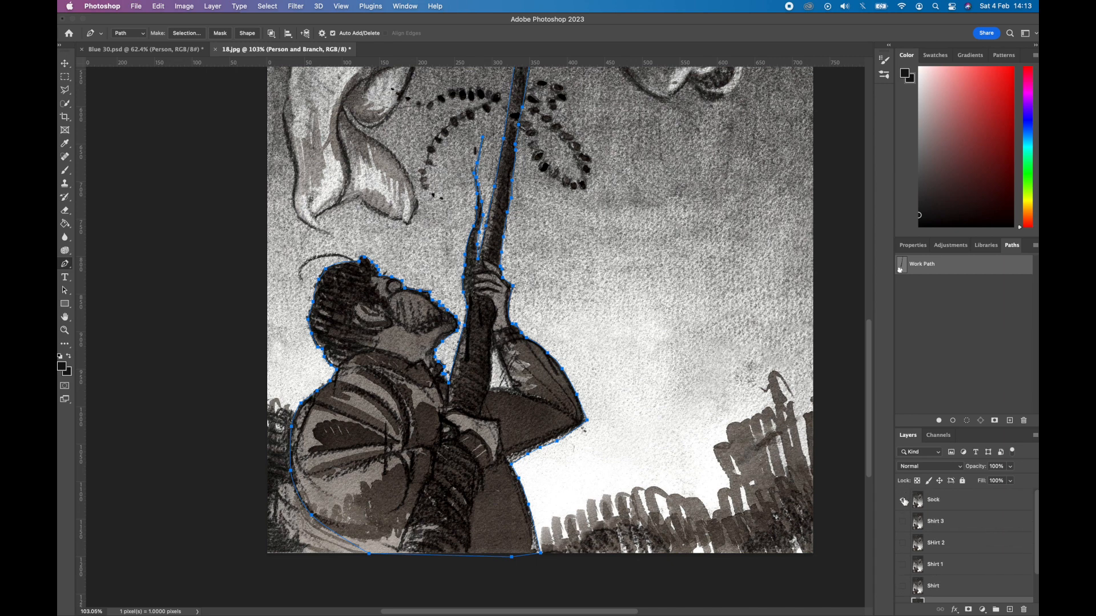
scroll(934, 546, "down", 2)
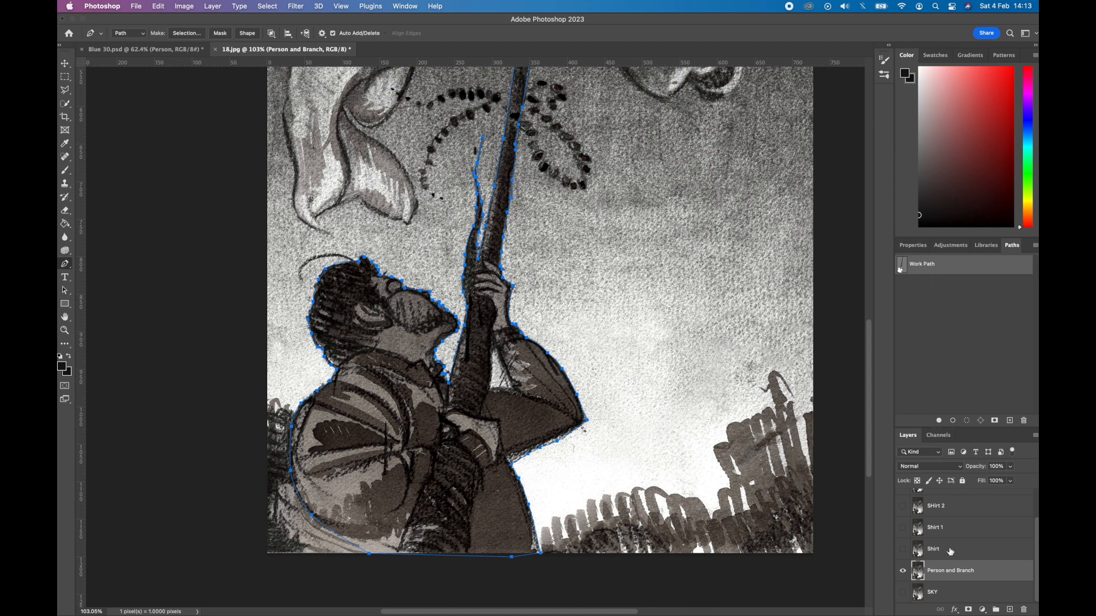
Step: Apply the work path around the man and pole as a vector mask on the Person and Branch layer
left_click(937, 571, "super")
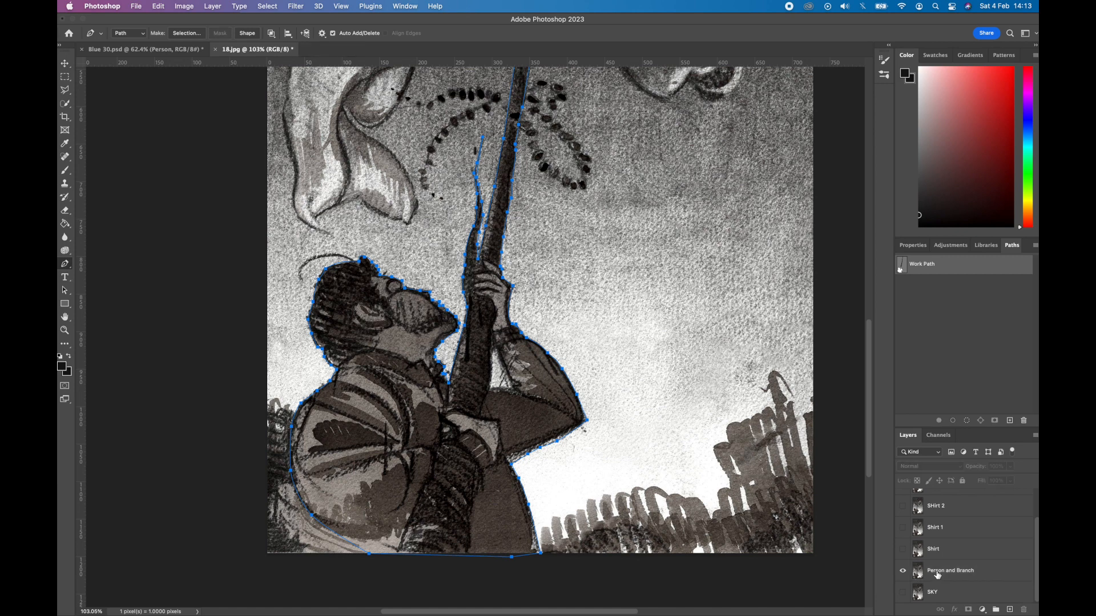
left_click(937, 571)
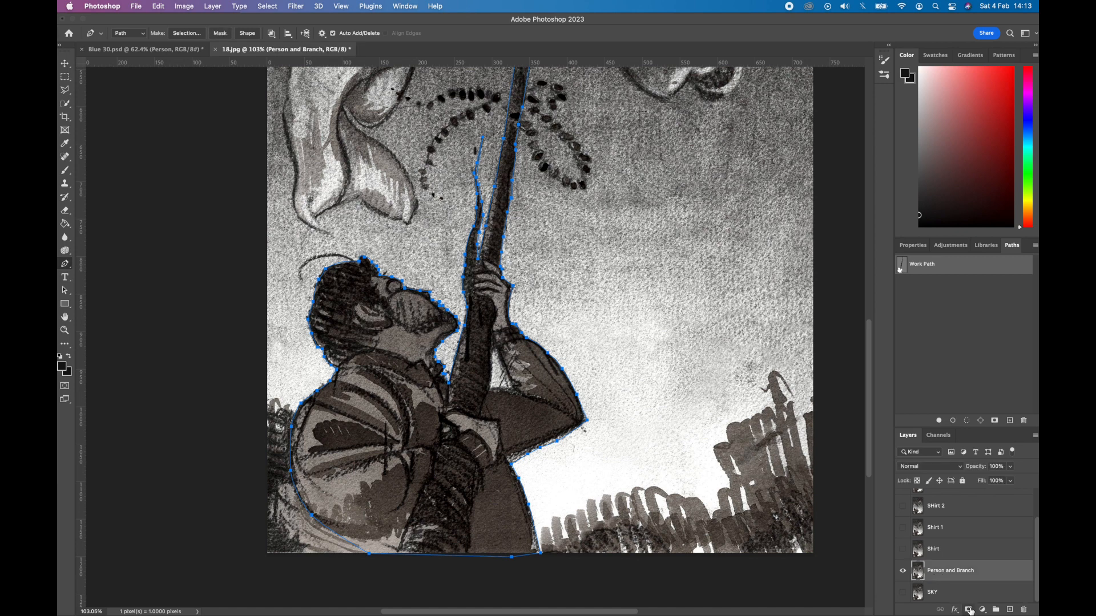
left_click(969, 611)
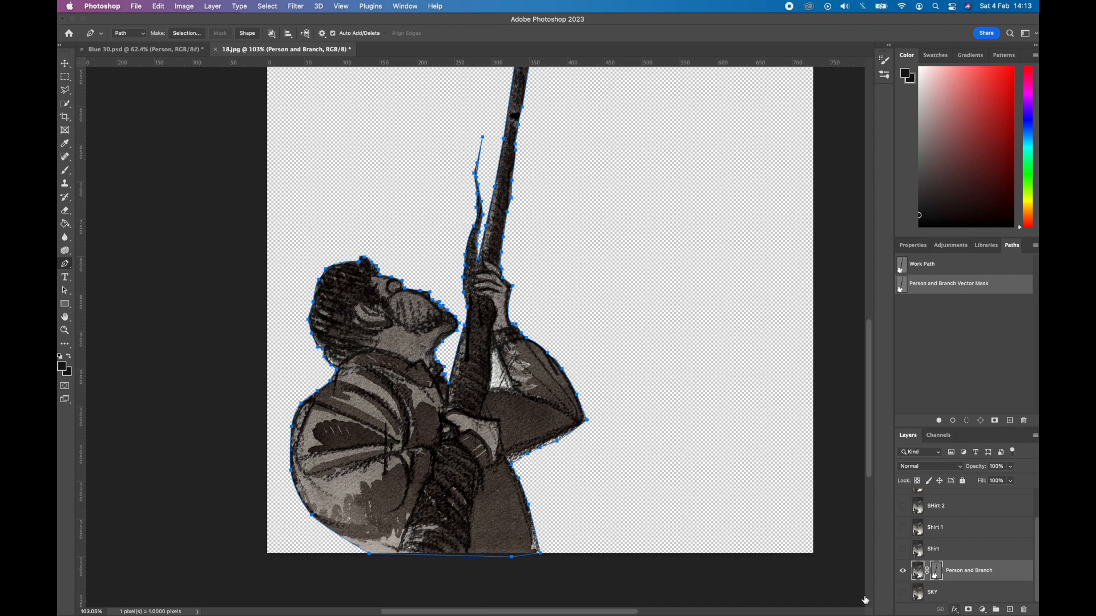
scroll(549, 413, "up", 4)
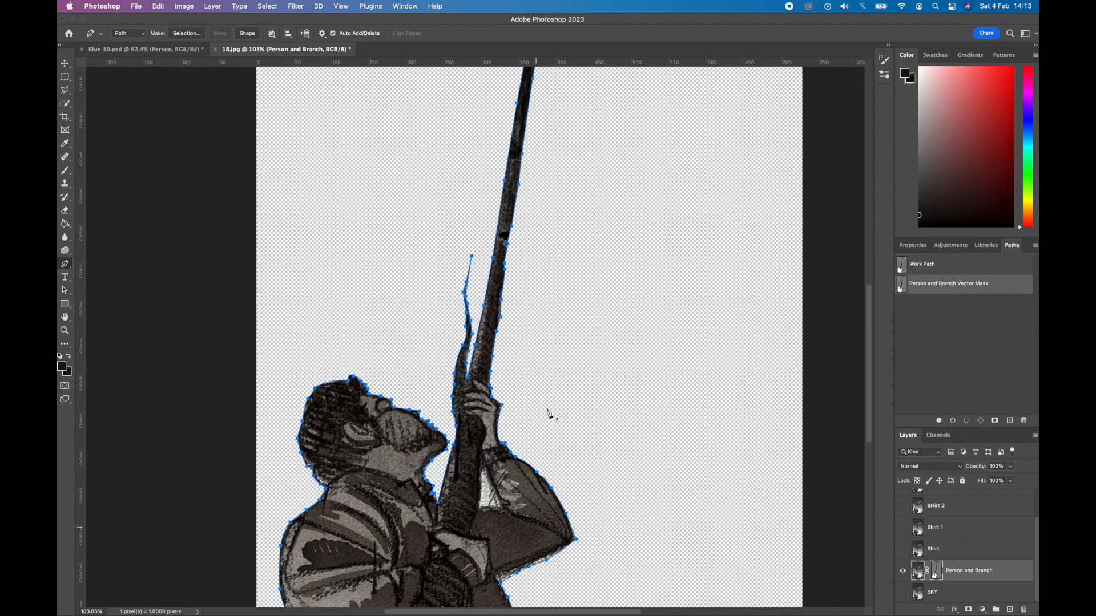
scroll(477, 489, "down", 2)
scroll(477, 489, "down", 1)
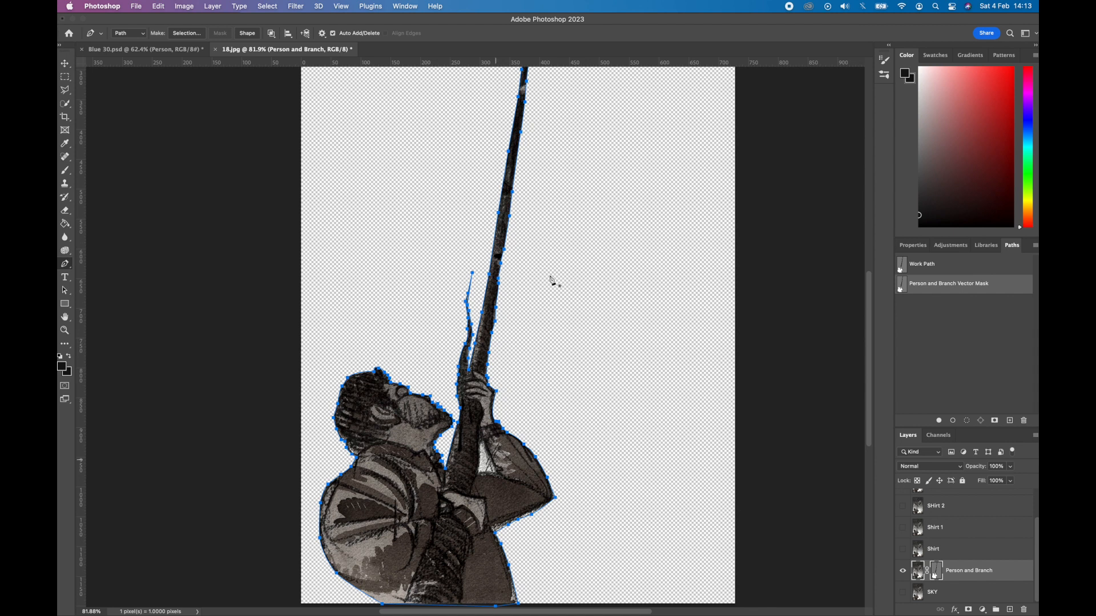
Step: Try the Subtract Front Shape operation on the Person and Branch vector mask, and restore Intersect Shape Areas
left_click(272, 34)
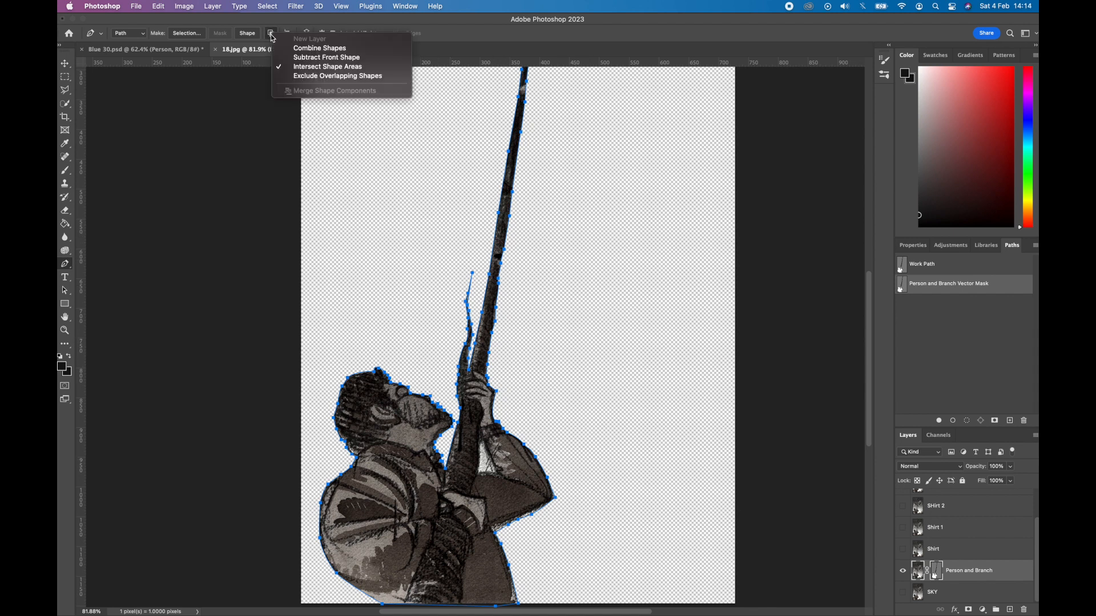
left_click(302, 58)
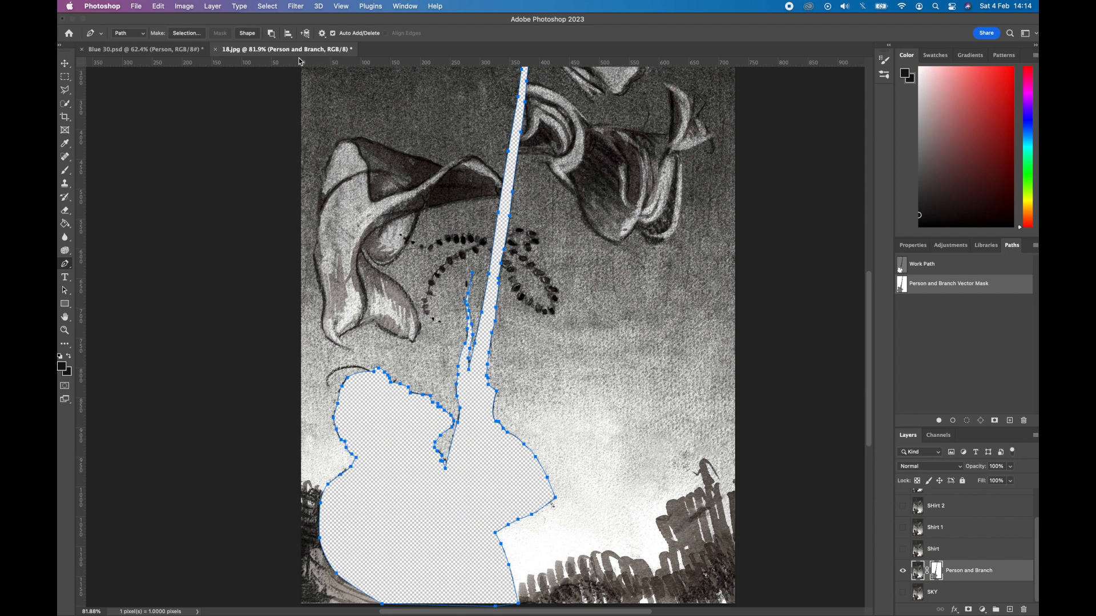
left_click(272, 34)
left_click(303, 67)
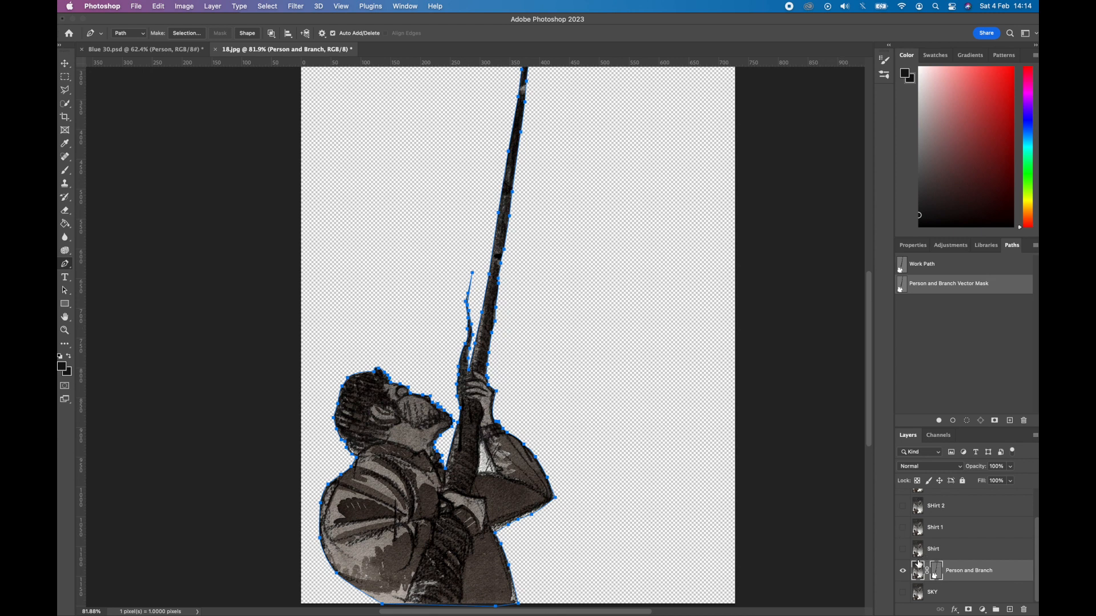
Step: Show the SKY layer and make it active, keeping the path operation at Intersect Shape Areas
left_click(903, 593)
left_click(941, 596)
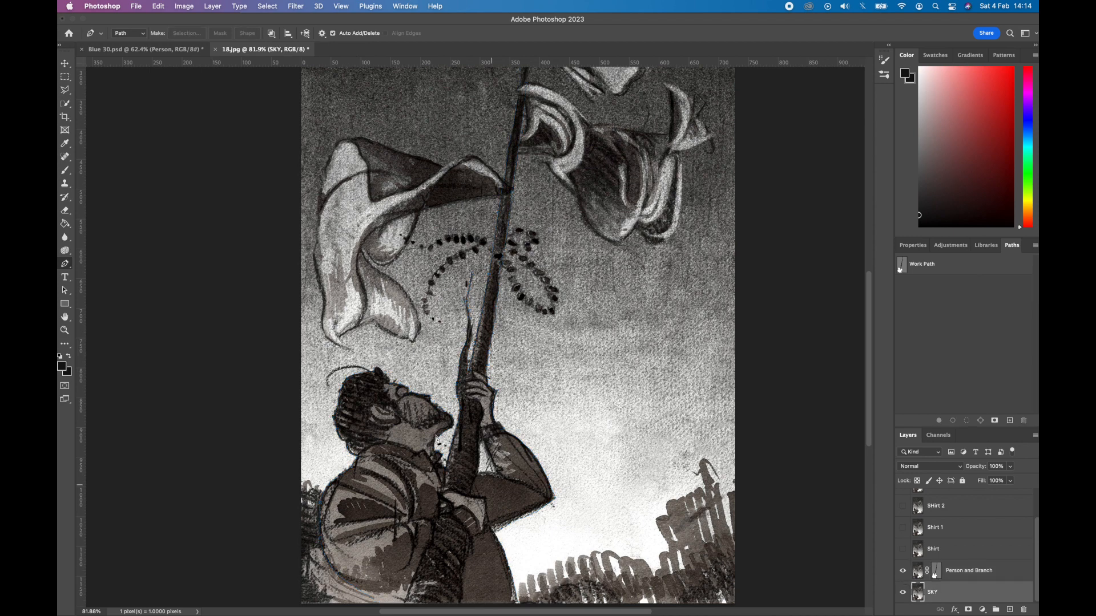
scroll(399, 385, "down", 2)
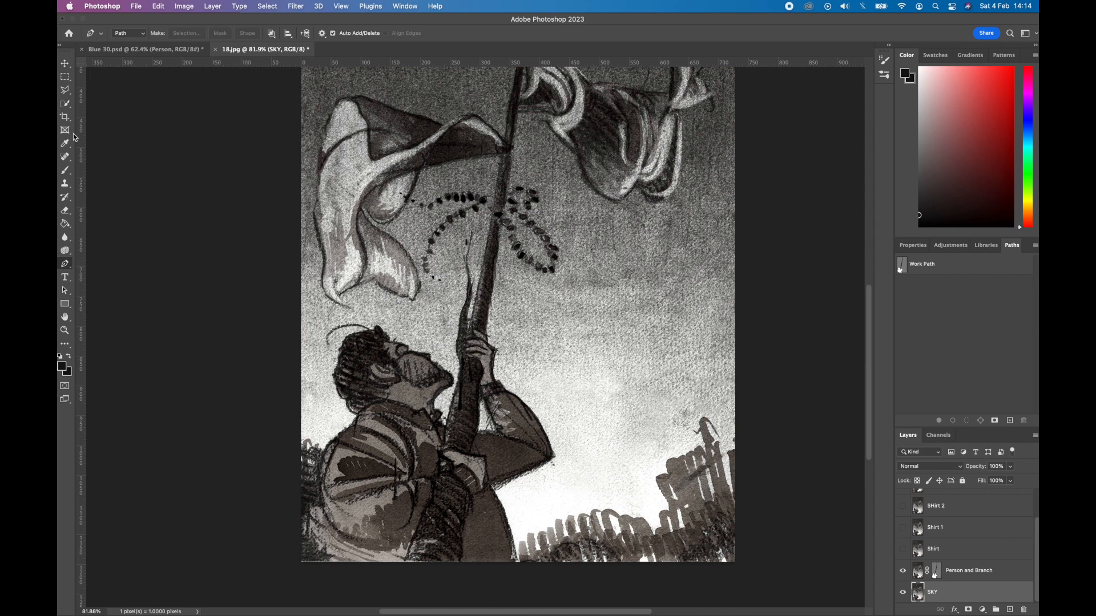
left_click(272, 35)
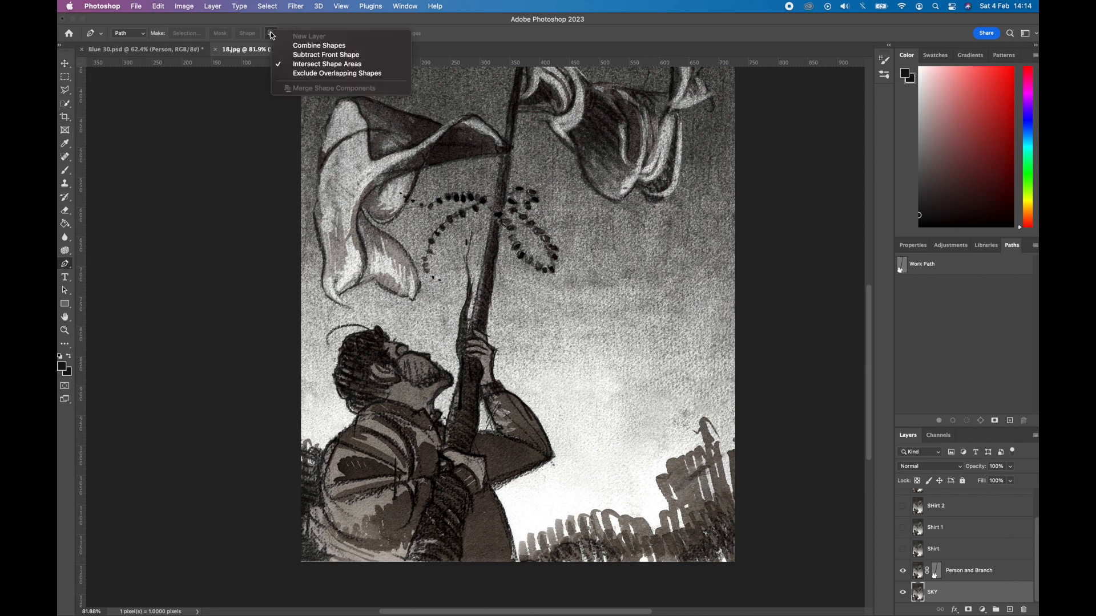
left_click(272, 34)
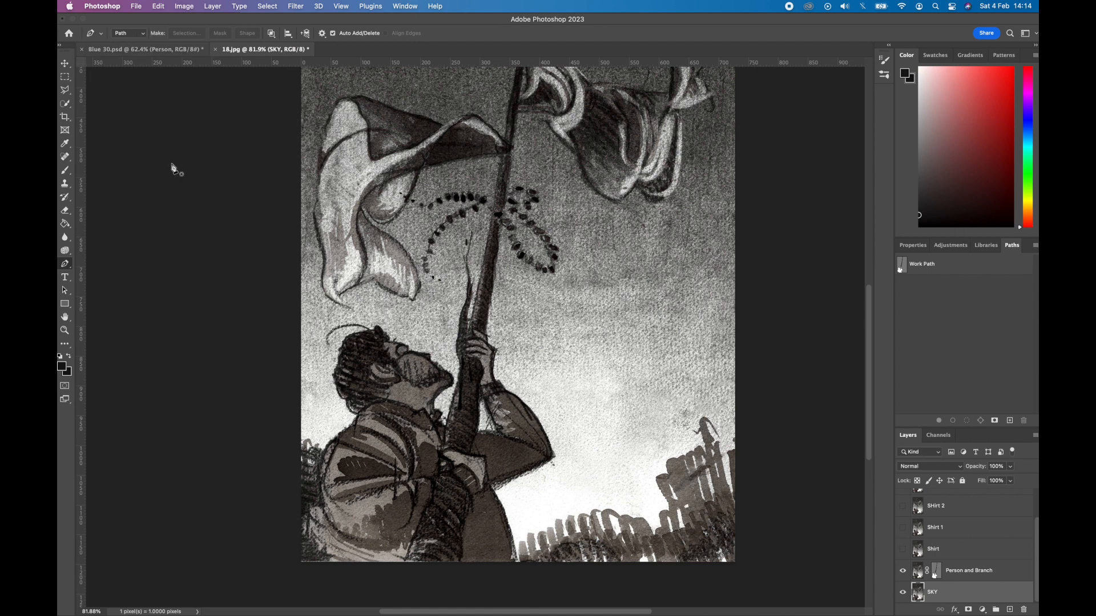
Step: Start a Pen path outside the image's left edge, running behind the man and along the sky's lower boundary through the fence strokes
left_click(266, 453)
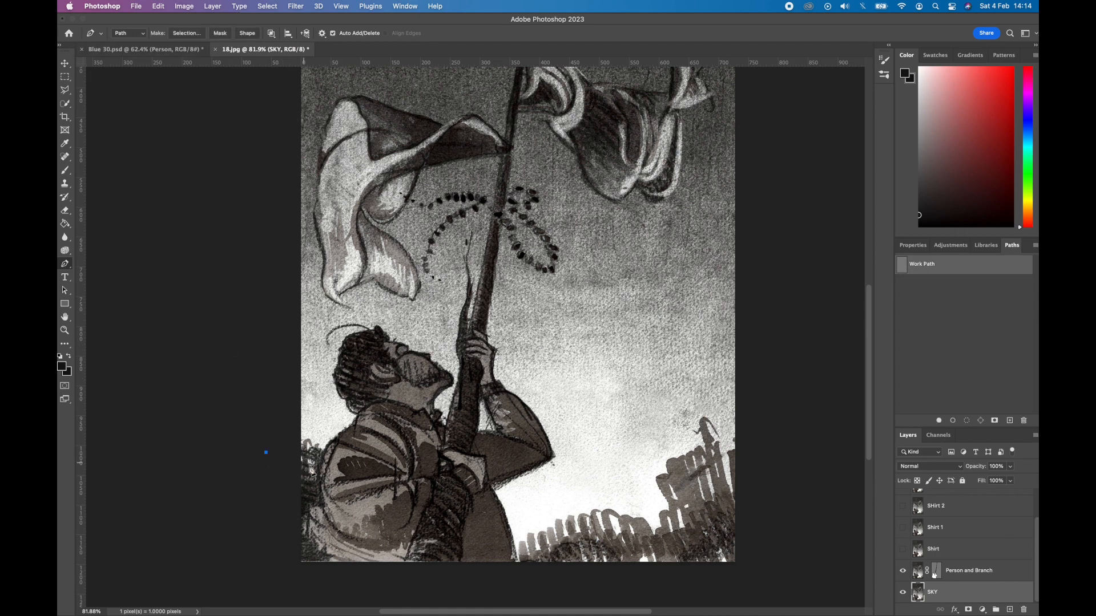
left_click_drag(314, 468, 372, 487)
left_click(452, 515)
left_click_drag(504, 553, 537, 550)
left_click(564, 533)
left_click(599, 528)
left_click(649, 537)
left_click(673, 529)
left_click(685, 506)
left_click(699, 478)
Step: Continue the sky path outside the image's right, upper and left edges and close it at its starting point
left_click(755, 267)
scroll(758, 268, "up", 5)
left_click(748, 165)
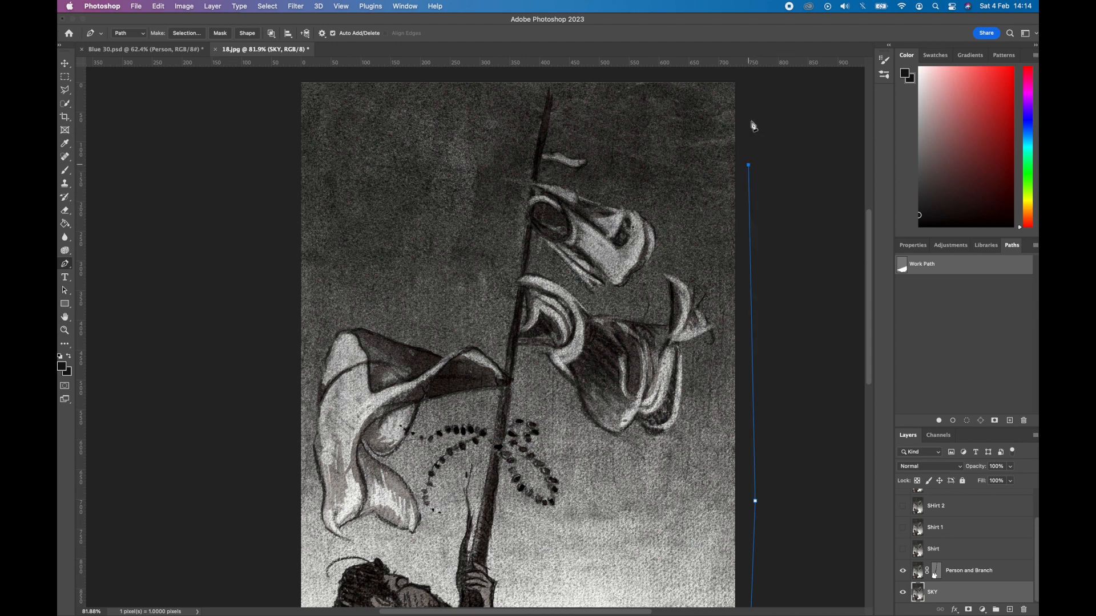
scroll(753, 126, "up", 1)
left_click(751, 119)
left_click(364, 117)
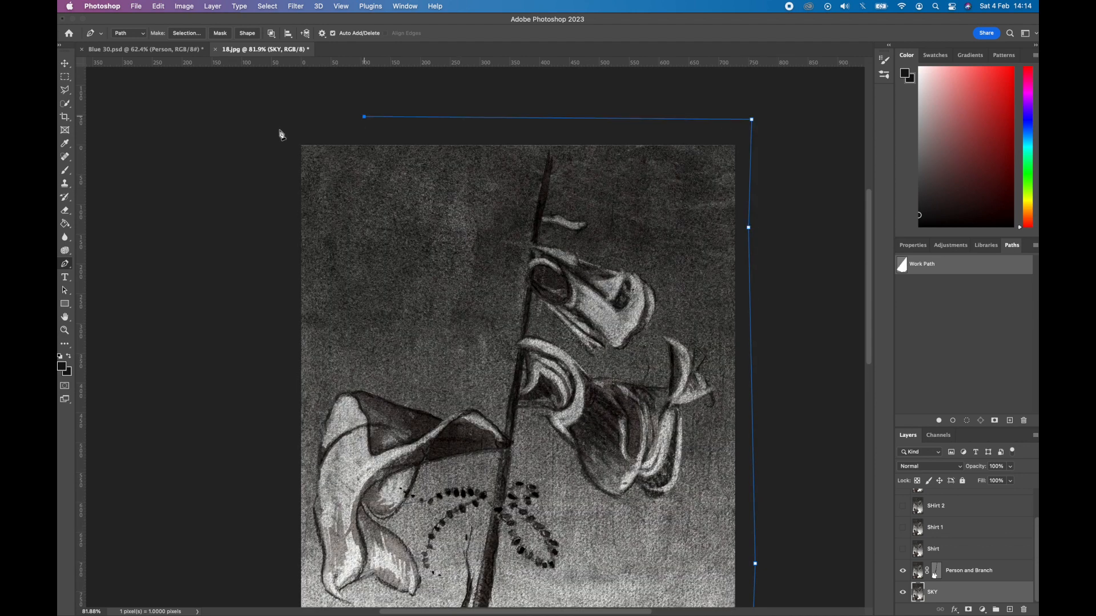
left_click(267, 135)
scroll(281, 272, "down", 7)
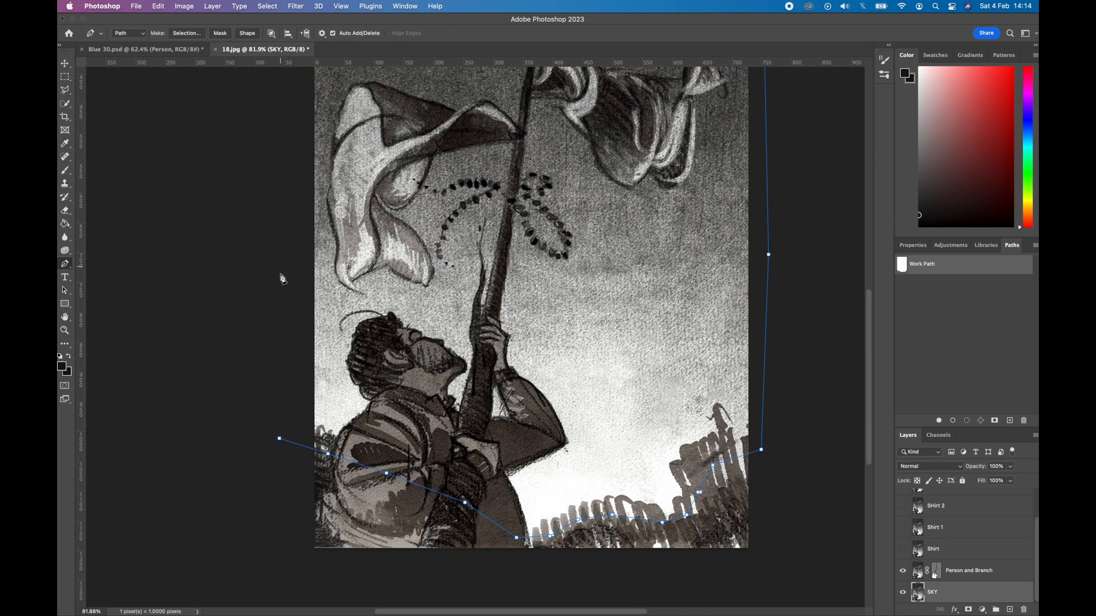
left_click(279, 440)
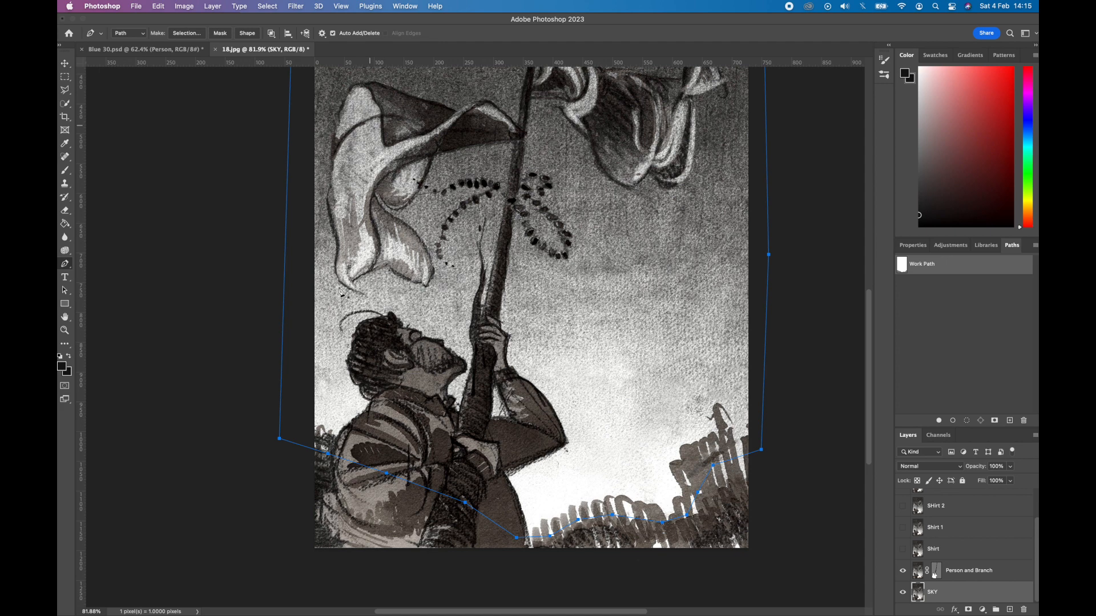
Step: Apply the closed sky path as a vector mask on the SKY layer and deselect the path
scroll(433, 177, "up", 5)
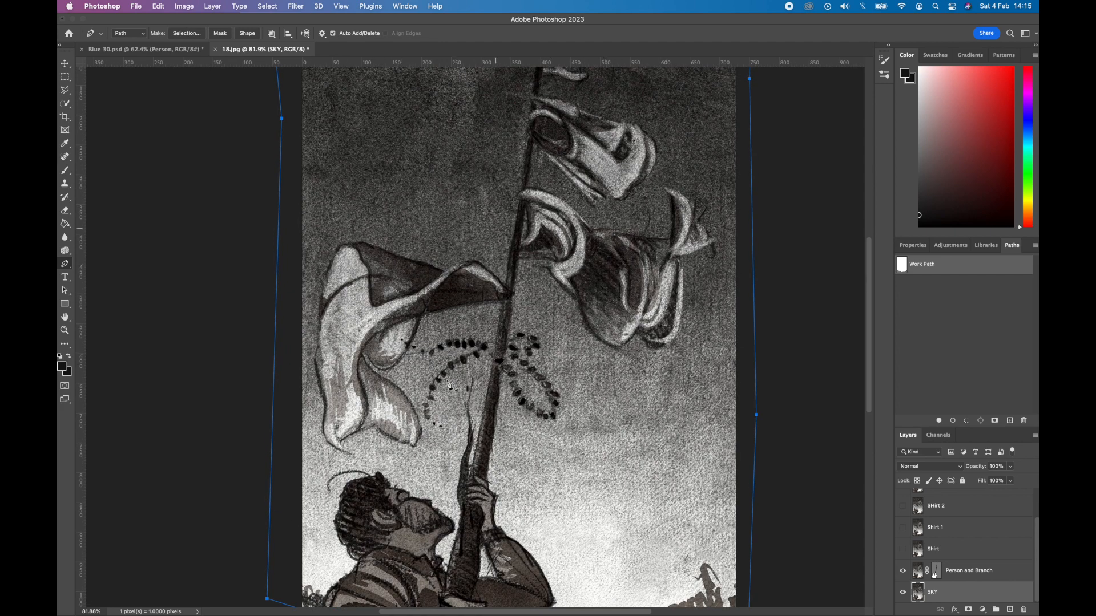
scroll(494, 324, "down", 1)
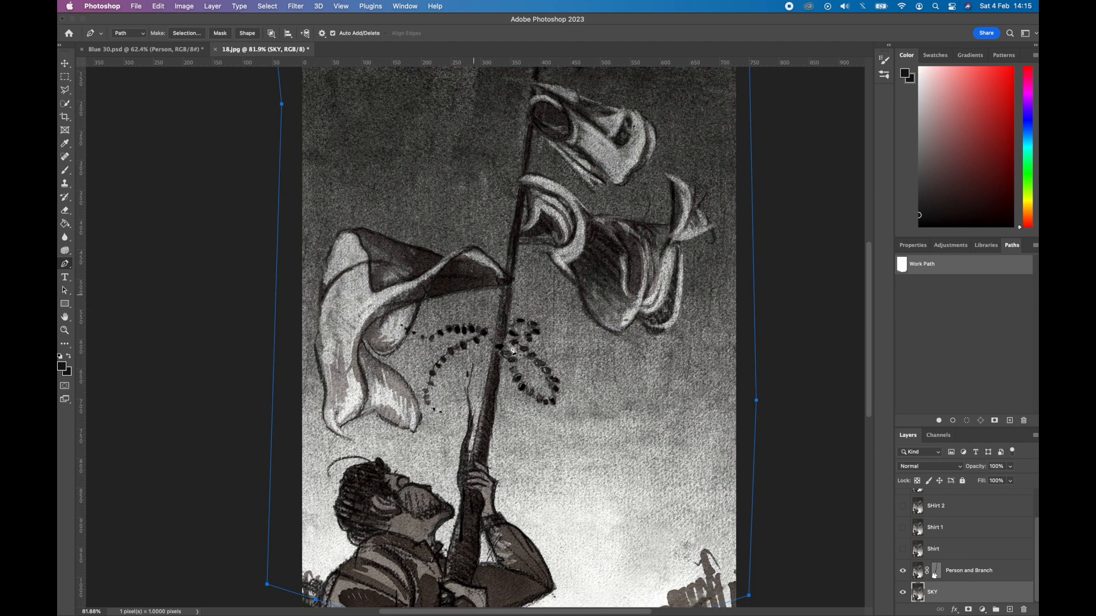
scroll(512, 349, "down", 4)
scroll(512, 349, "right", 2)
scroll(512, 349, "down", 4)
scroll(512, 349, "right", 3)
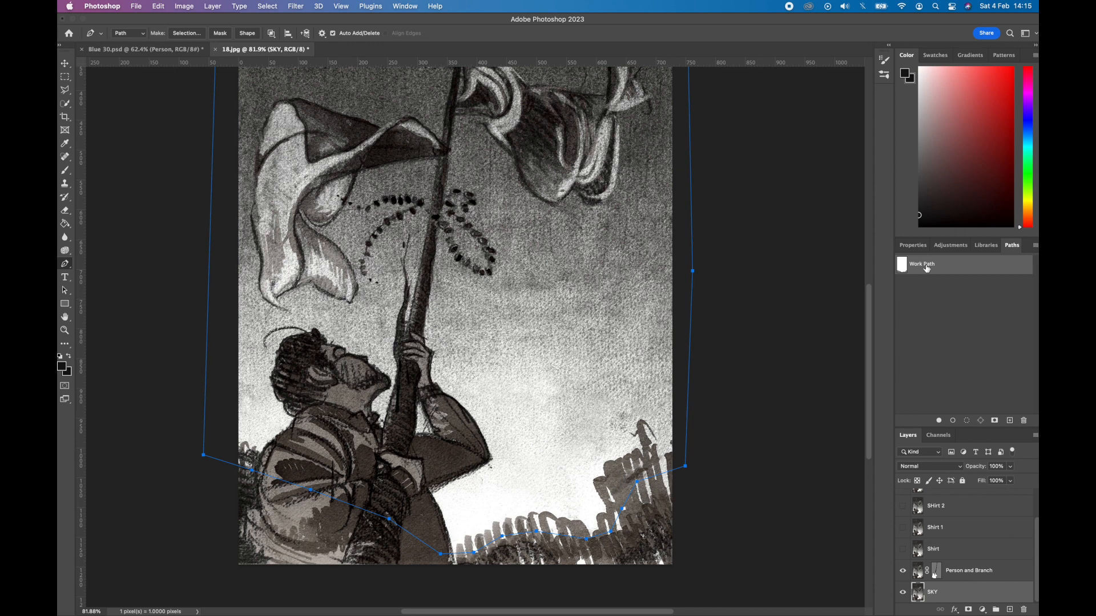
left_click(939, 595, "super")
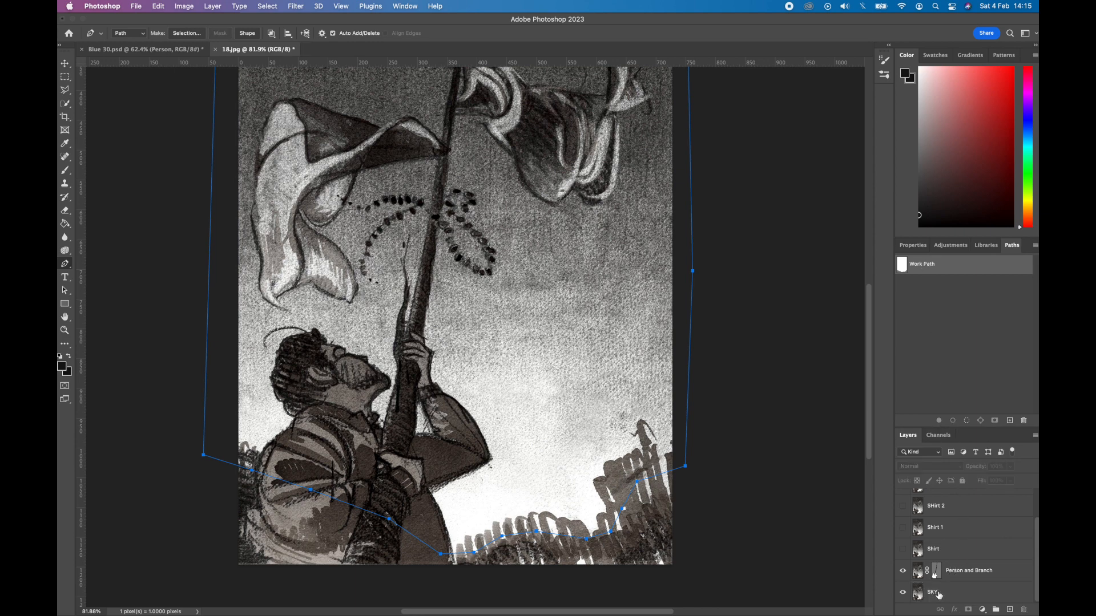
left_click(940, 595)
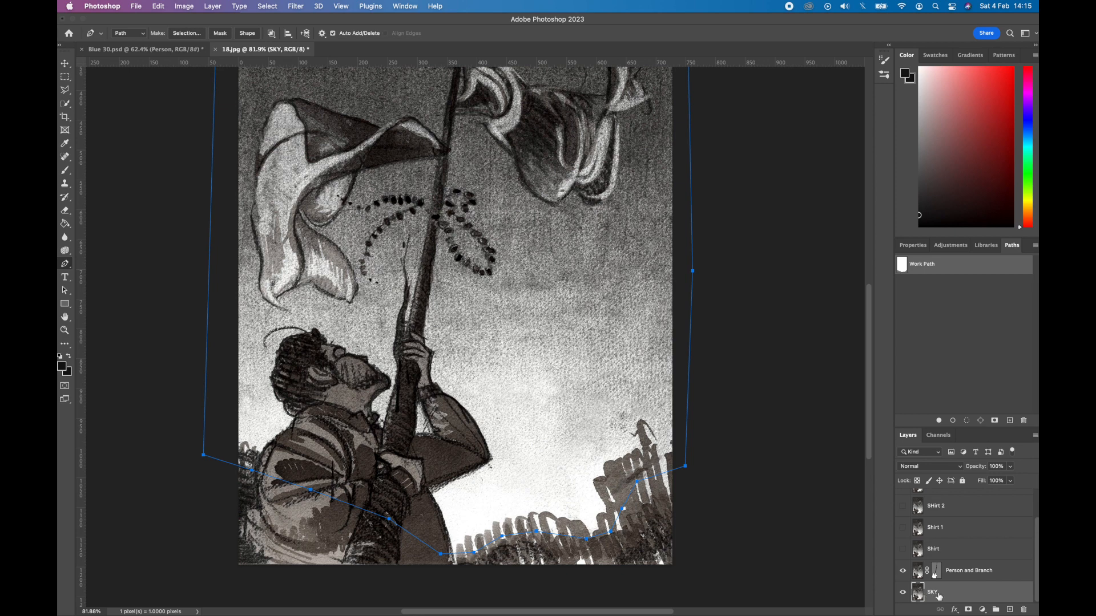
left_click(968, 609, "super")
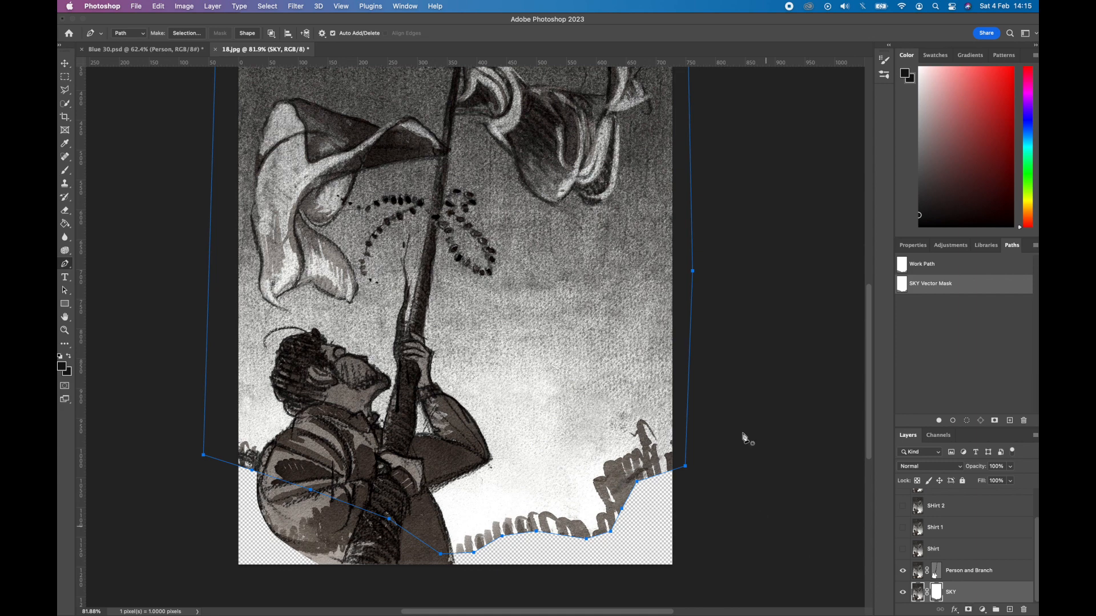
key("Escape")
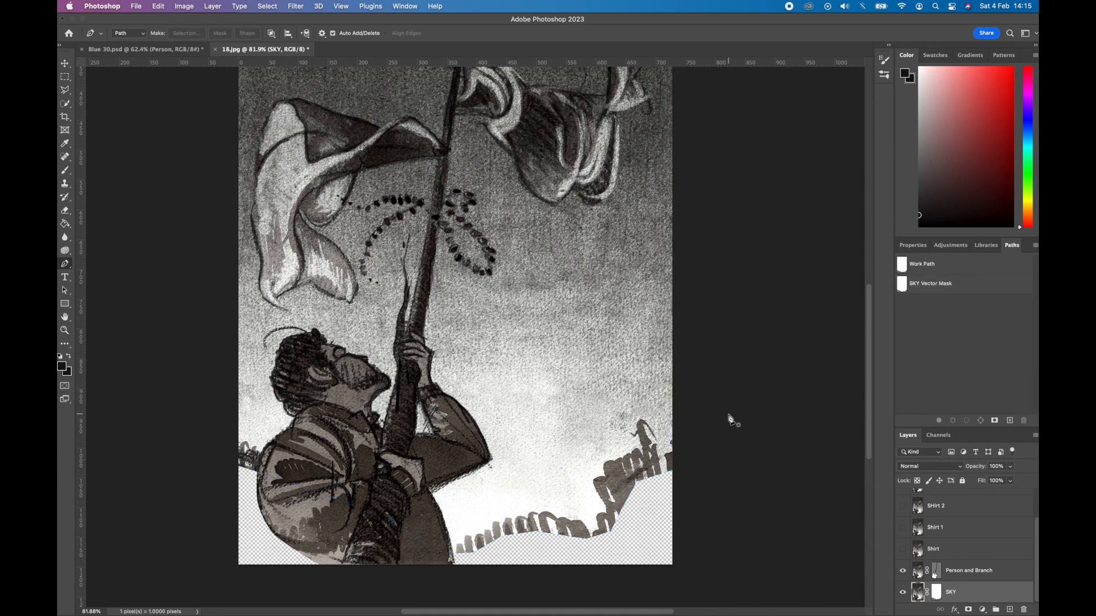
left_click(957, 574)
left_click(951, 592)
scroll(941, 548, "up", 2)
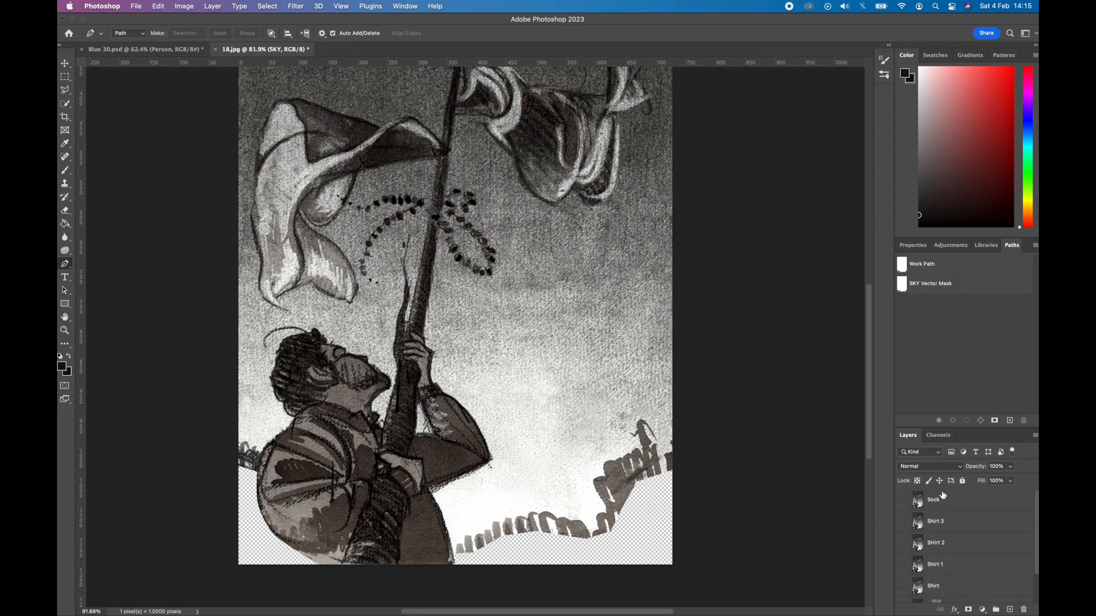